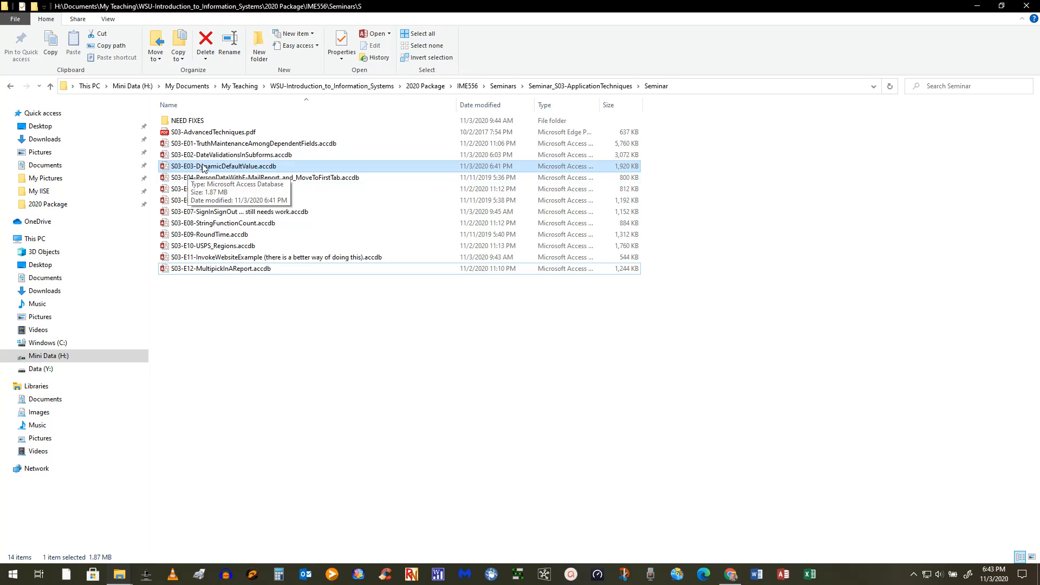
- Open the S03-E03-DynamicDefaultValue.accdb database and display the tblPerson table in Design View
click(248, 170)
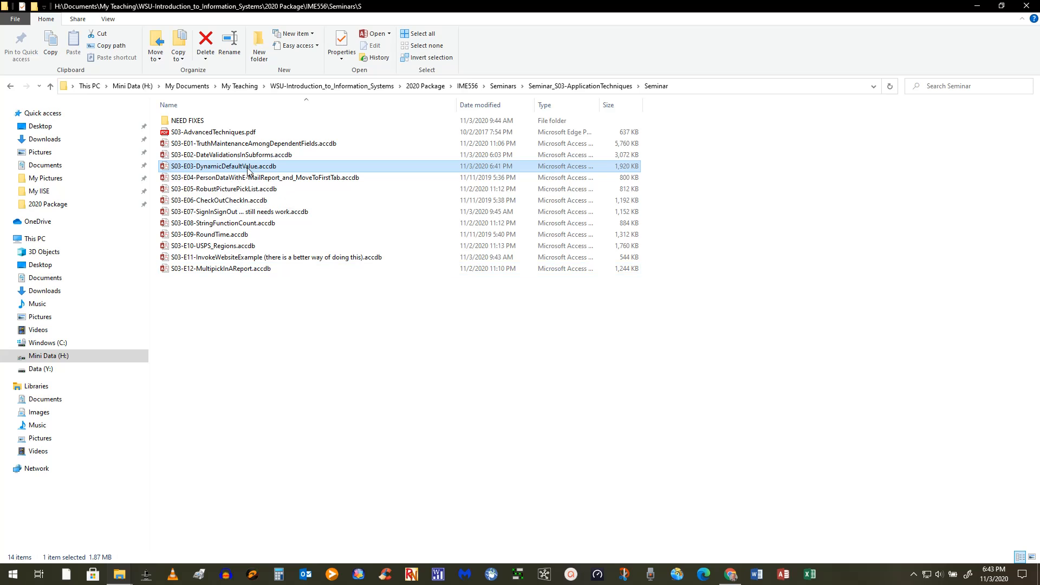
double_click(248, 170)
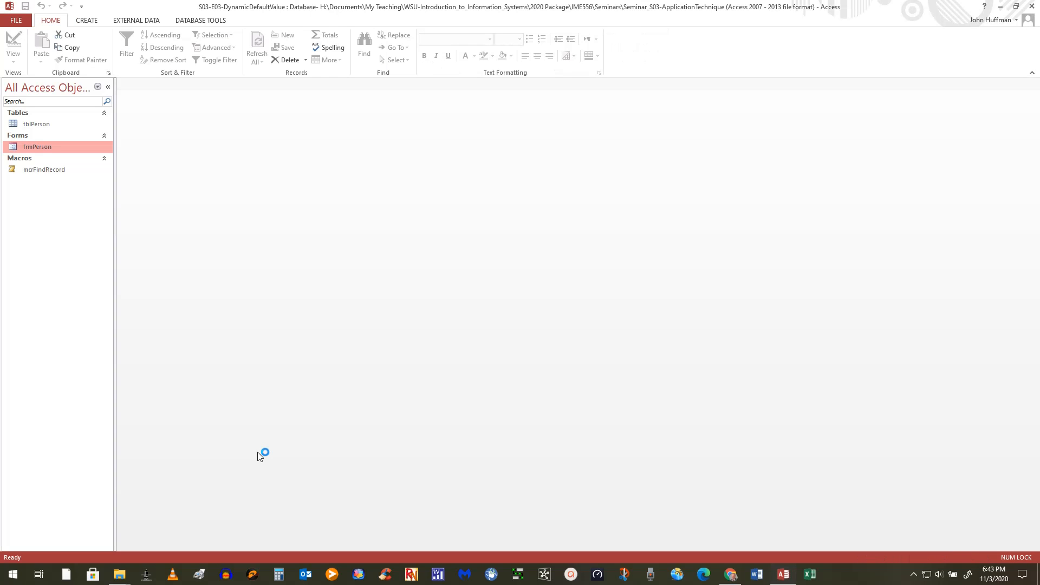
click(38, 125)
right_click(46, 127)
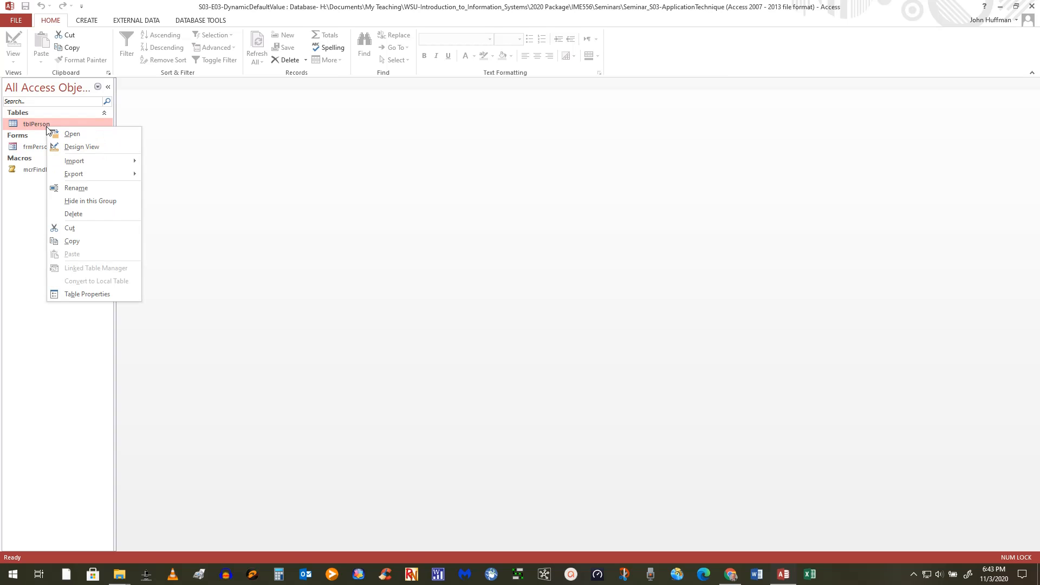
click(83, 146)
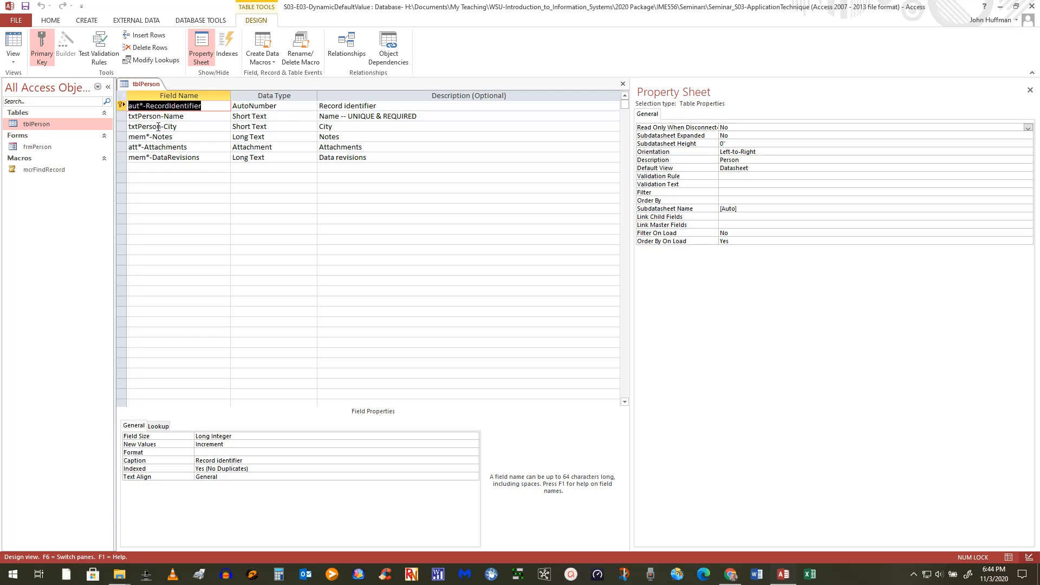
- Check the field properties of txtPerson-City, including its Default Value, and close the tblPerson table
click(186, 127)
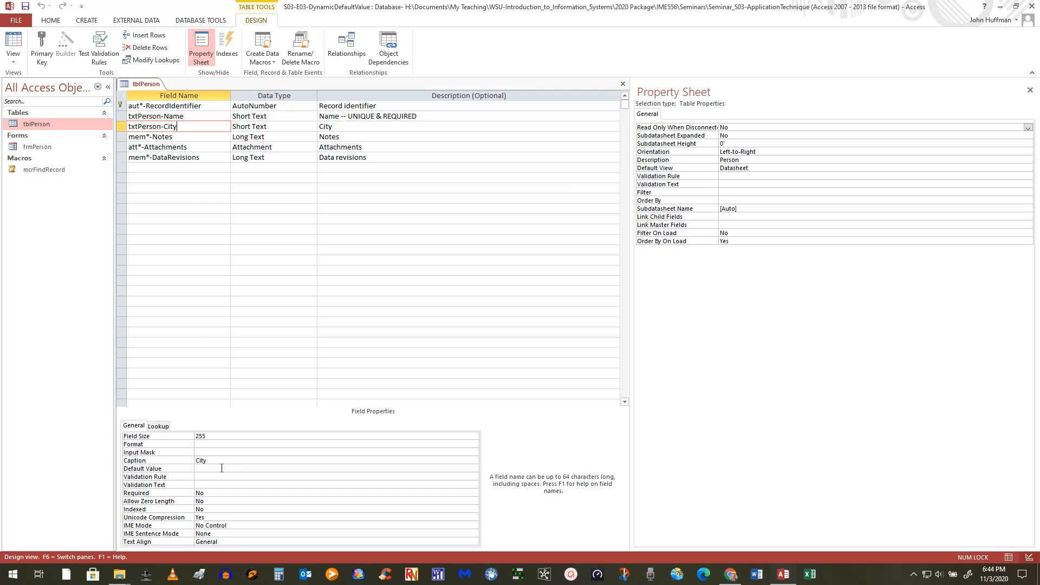
click(623, 85)
click(624, 86)
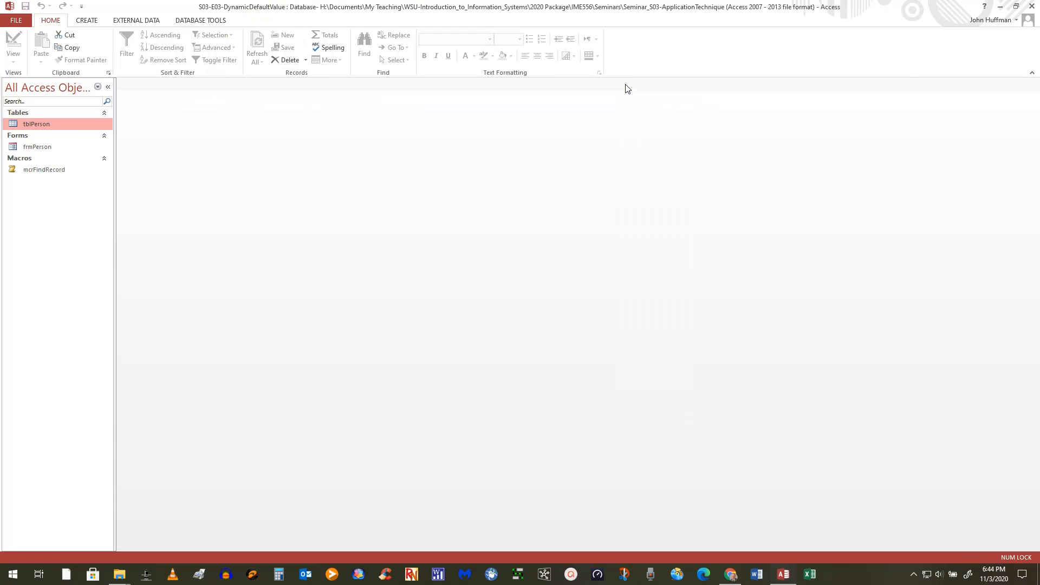
- Open the frmPerson form in Design View and switch it to Form View
right_click(41, 149)
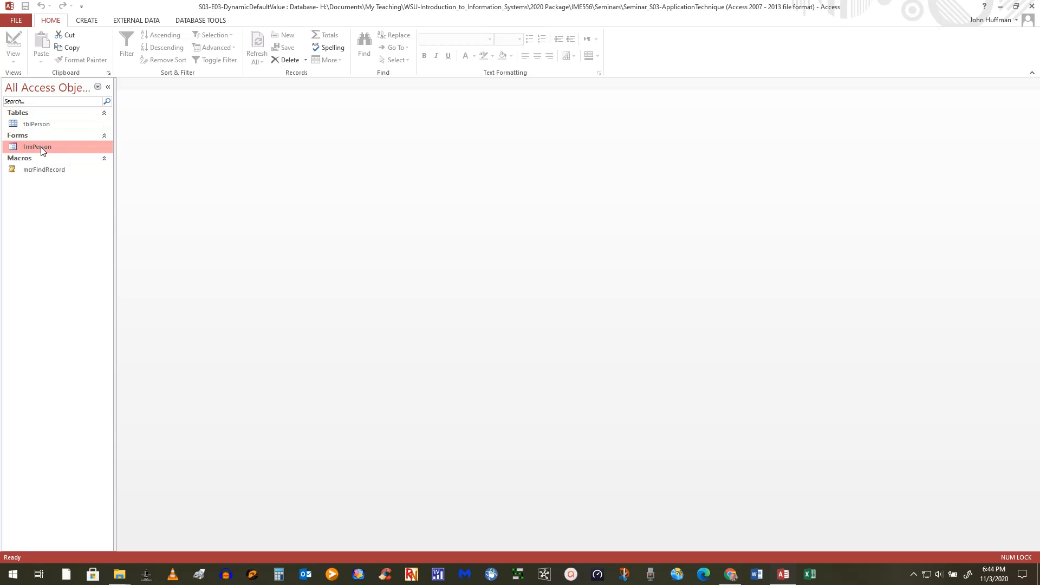
click(69, 181)
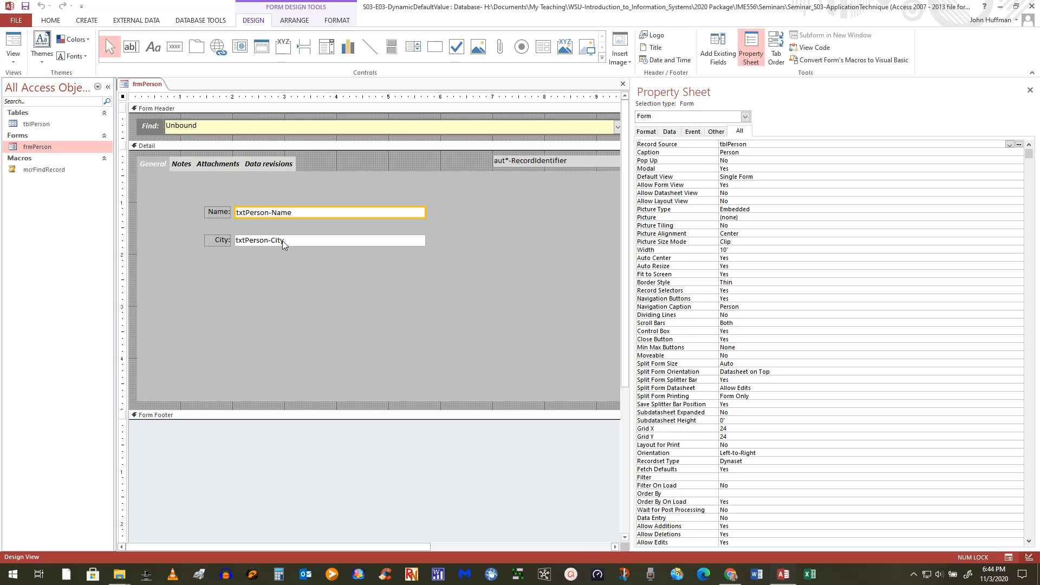
click(13, 42)
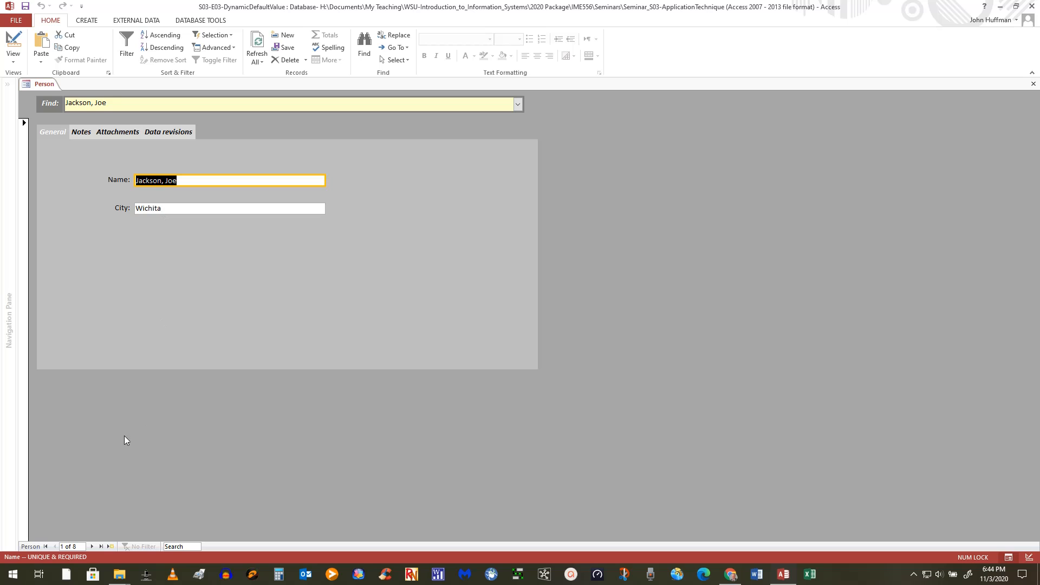
- Browse forward through the existing person records to record 7
click(92, 546)
click(92, 546)
click(92, 546)
click(92, 546)
click(92, 546)
click(92, 546)
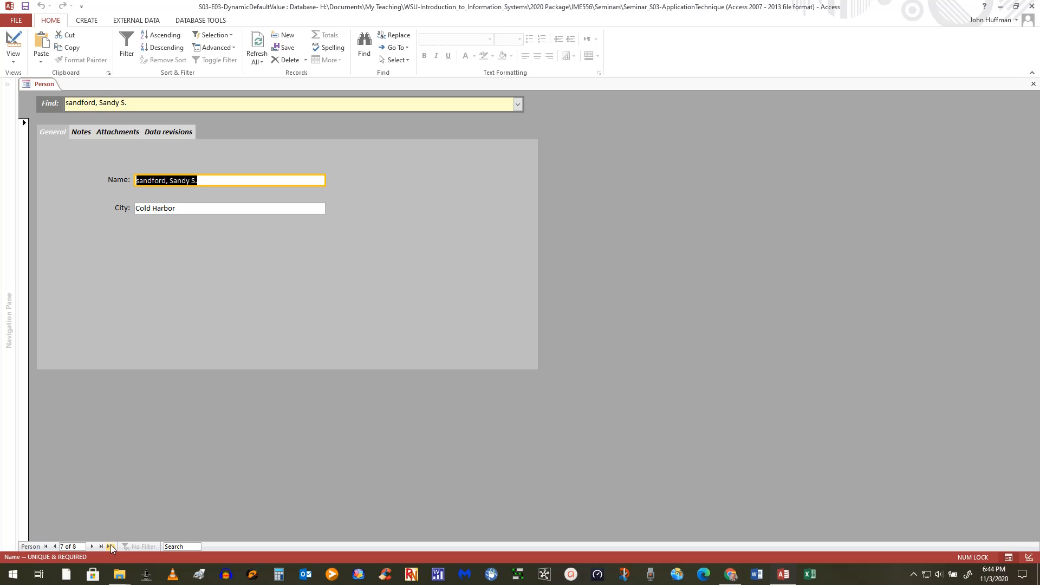
- Start a new person record and enter the person's full name and the city Wichita
click(110, 546)
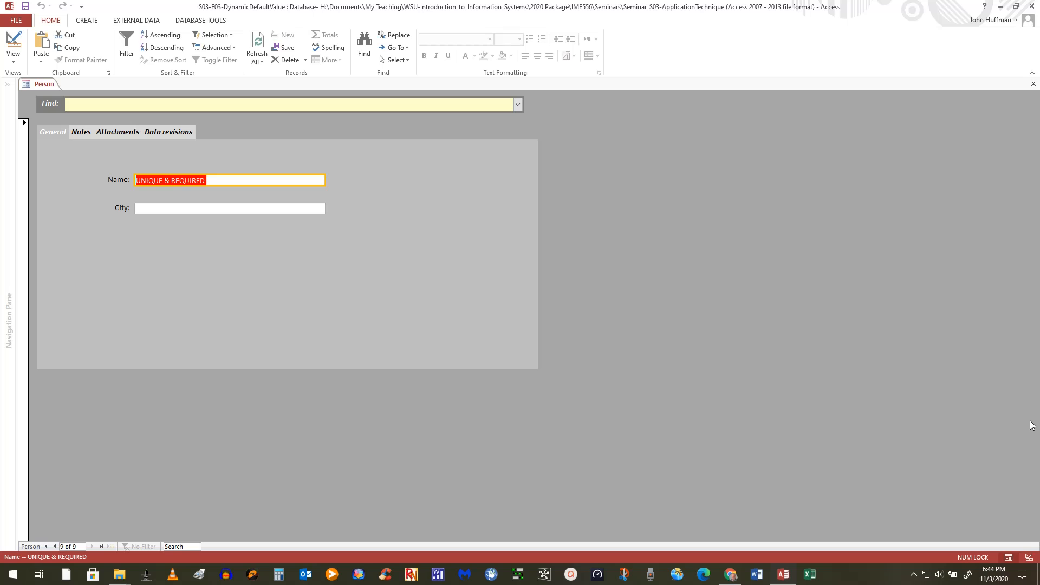
text(Jones, )
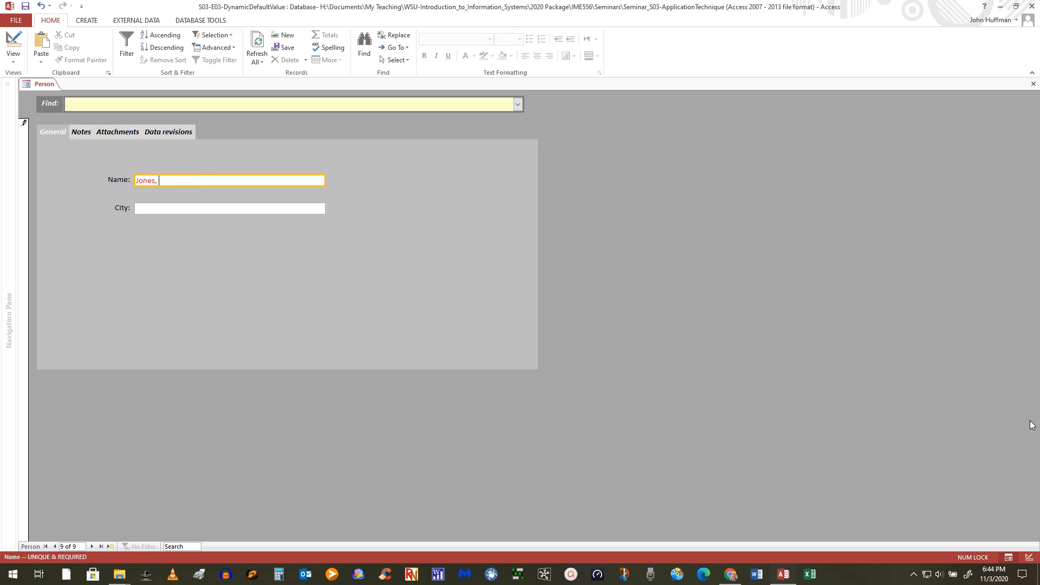
text(Teddy)
key(Tab)
text(Wichita)
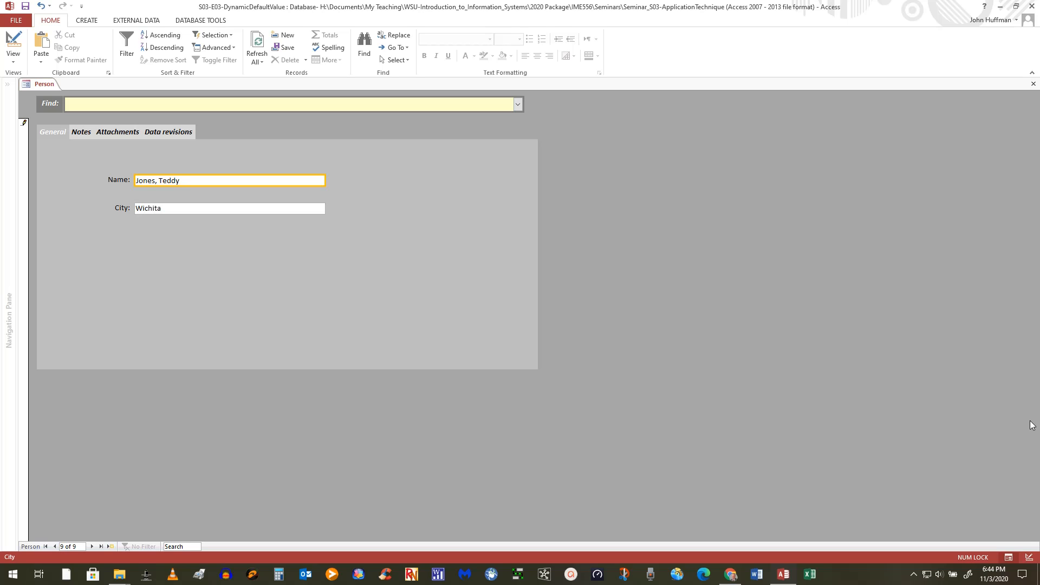
key(Tab)
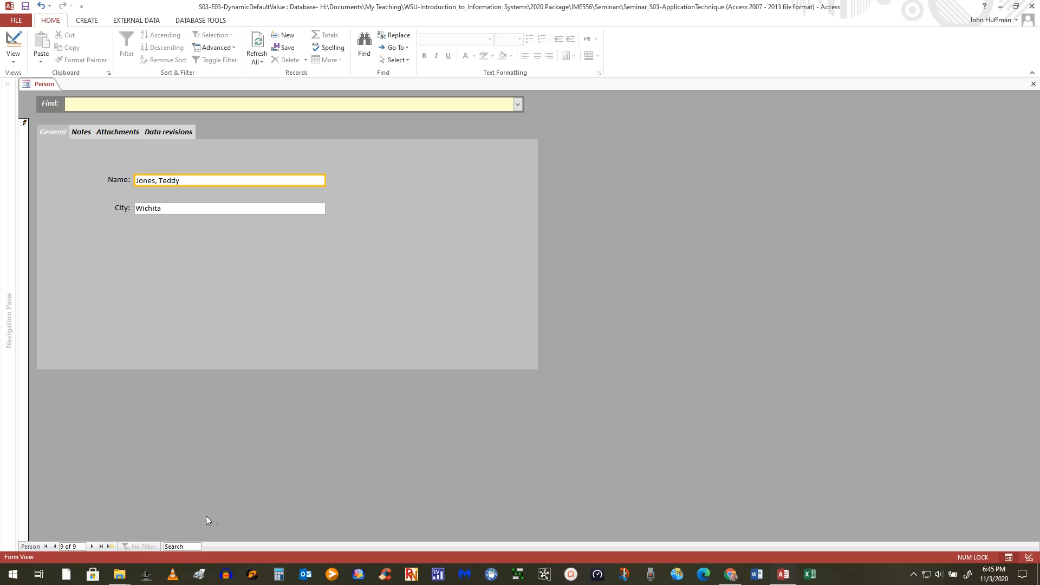
- Add a second person record, entering the person's full name and accepting the pre-filled city Wichita
click(92, 546)
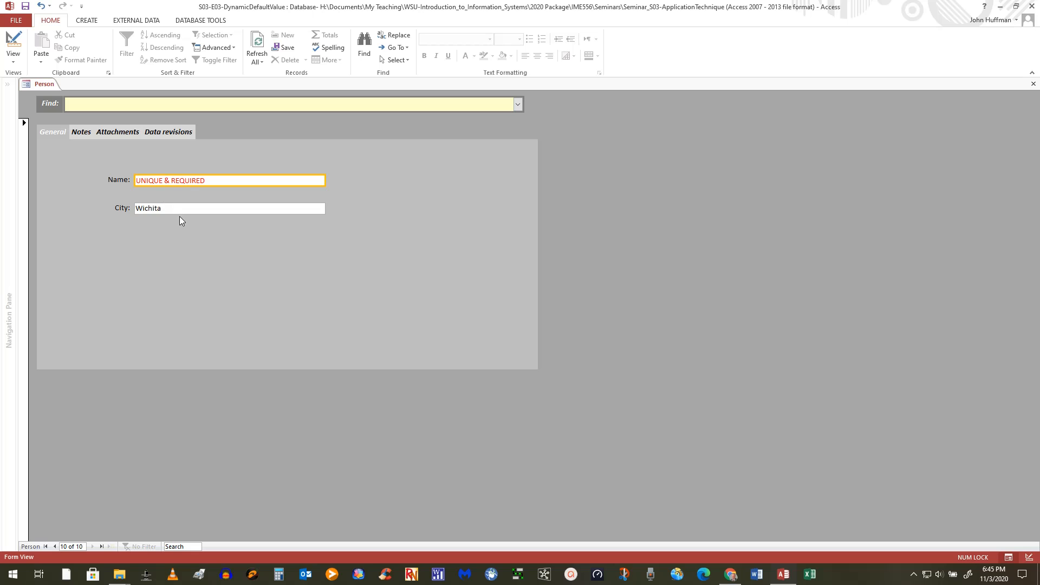
click(169, 182)
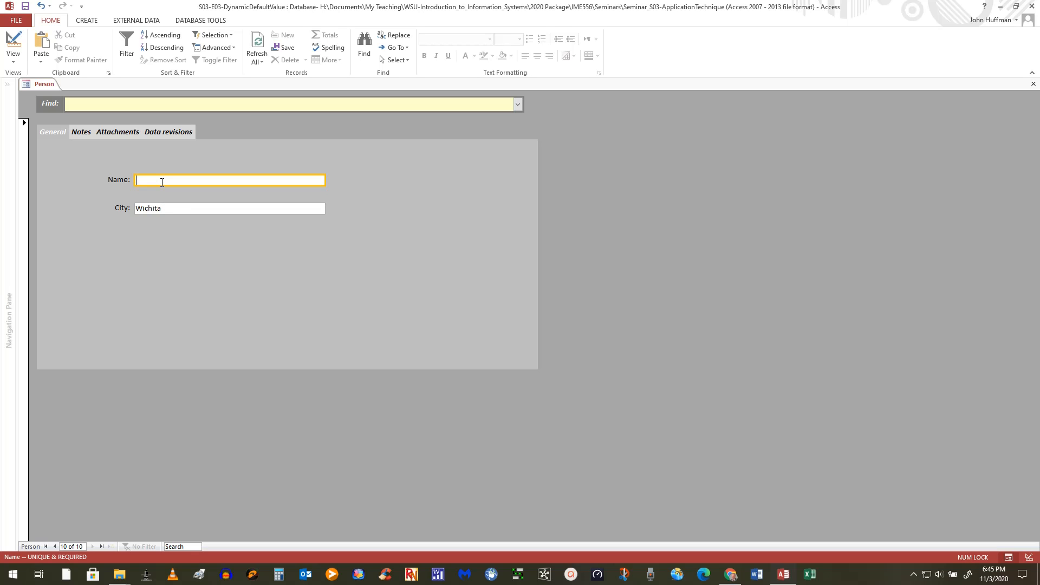
text(Caldwell, Kim)
key(Tab)
key(Tab)
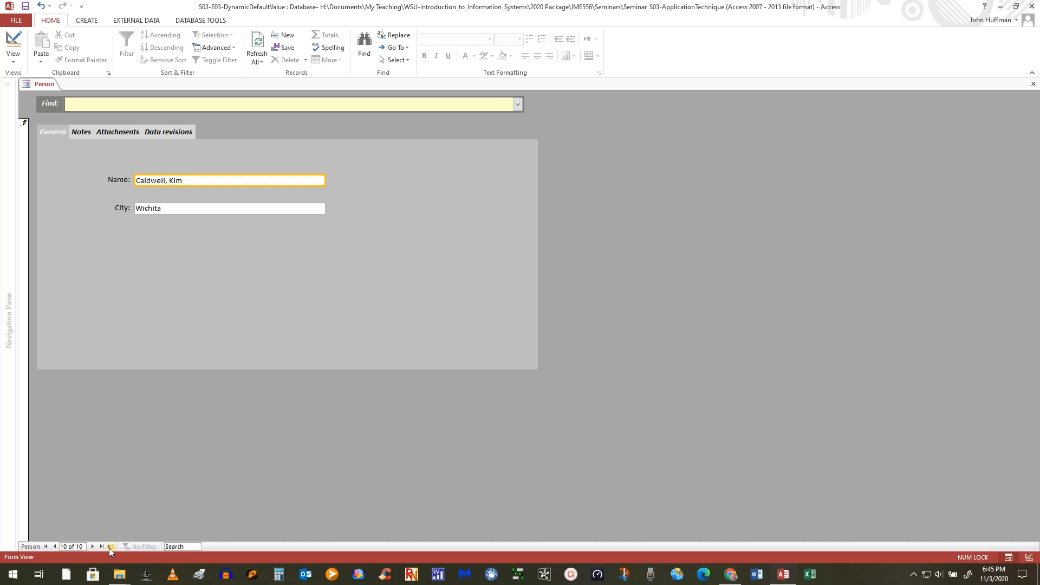
- Add another person record with the person's full name and replace the pre-filled city with Kansas City
click(109, 548)
click(212, 181)
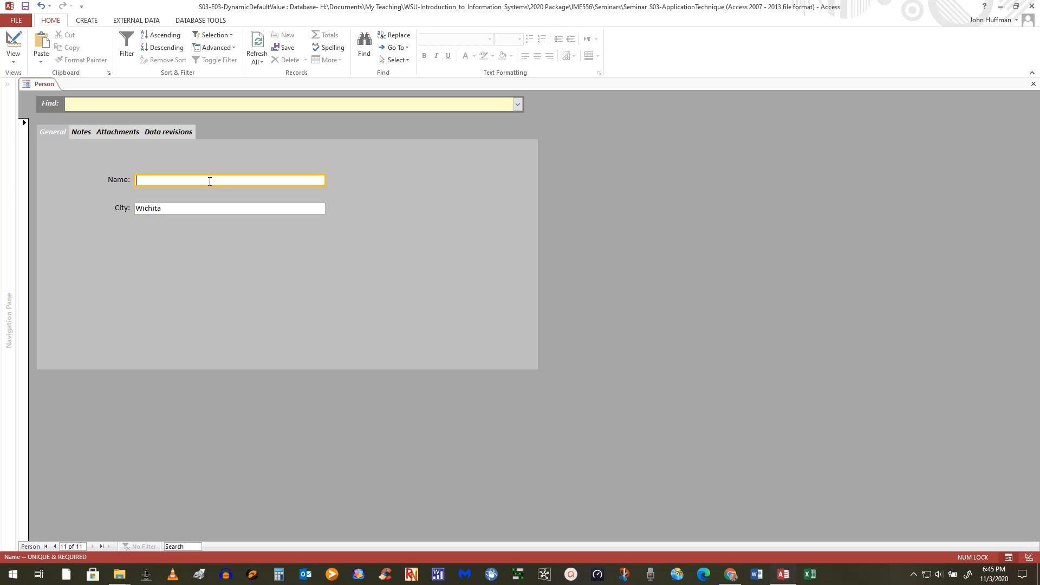
text(Hull, Emmmett)
key(Tab)
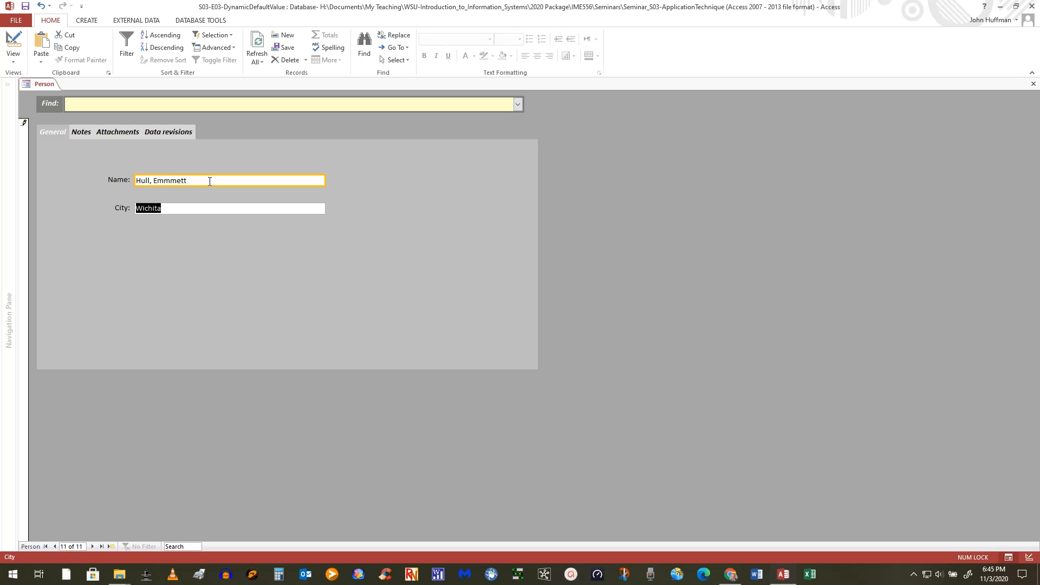
text(Kansas Cityu)
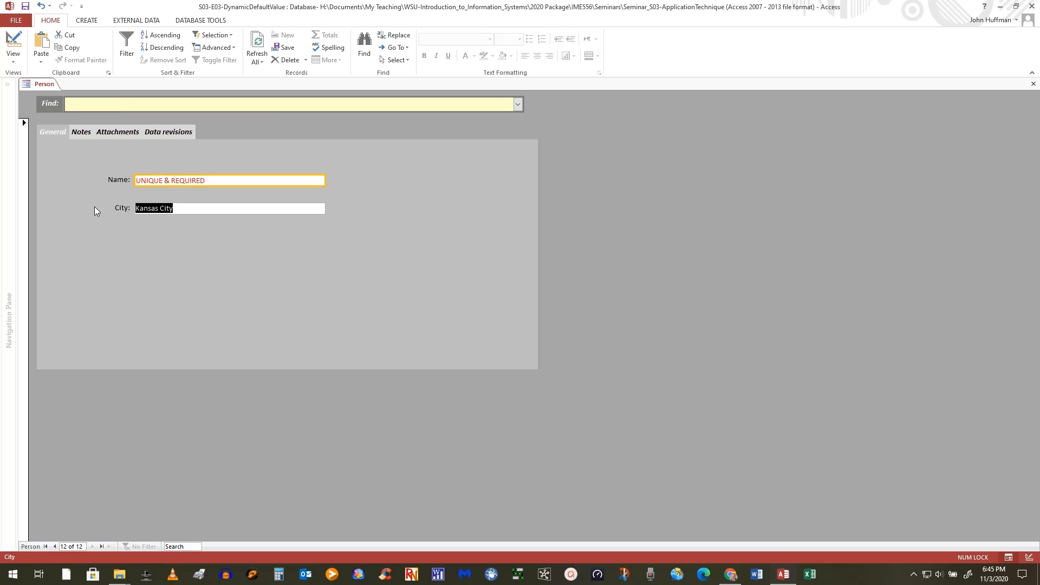
- Enter the person's full name in the new record and accept the pre-filled city Kansas City
click(217, 183)
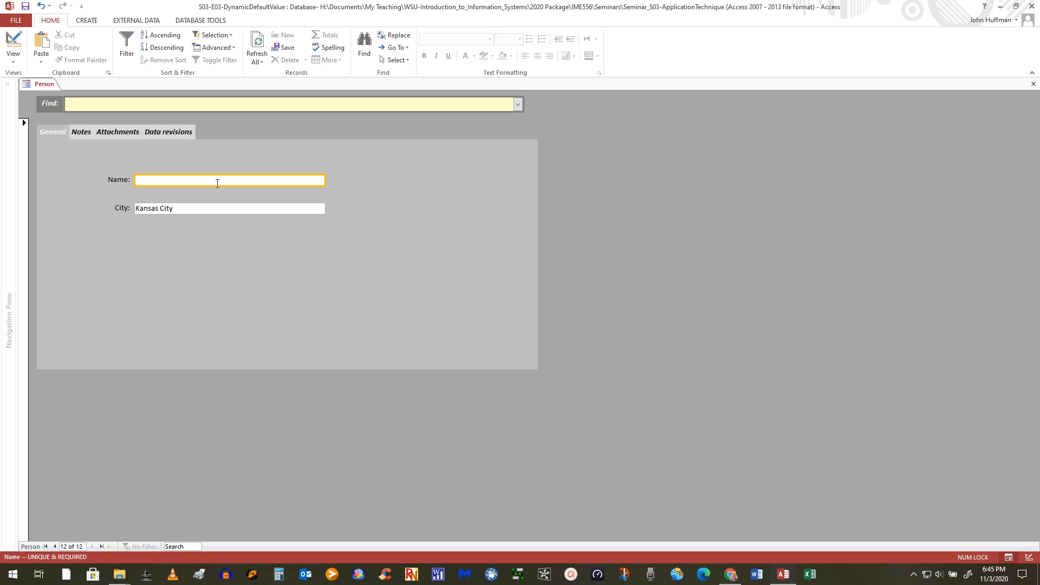
text(Ruler, Joe)
key(Tab)
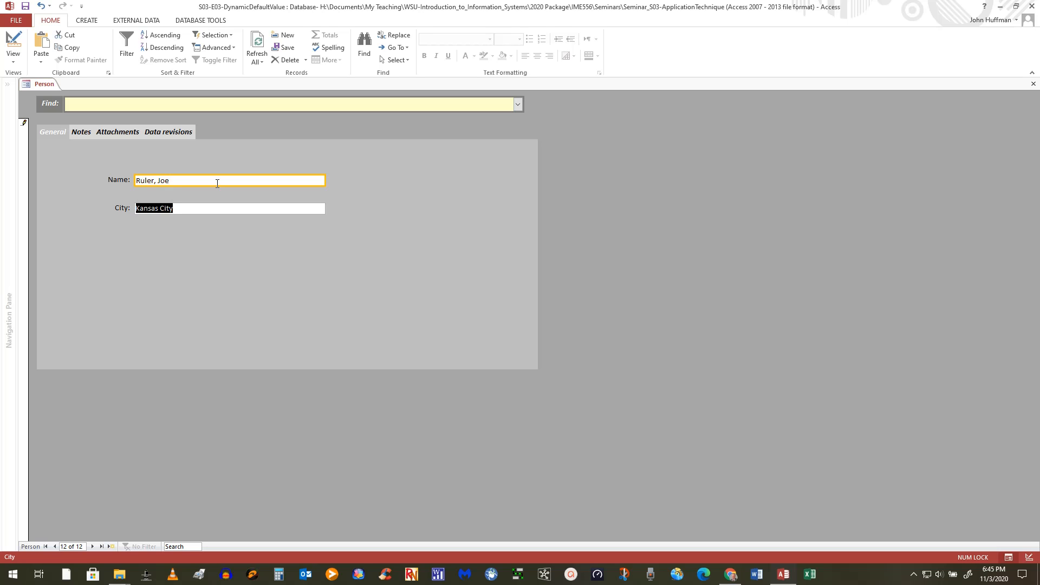
- Add one more person record with the person's full name and city Wichita, and advance to a blank record
click(112, 545)
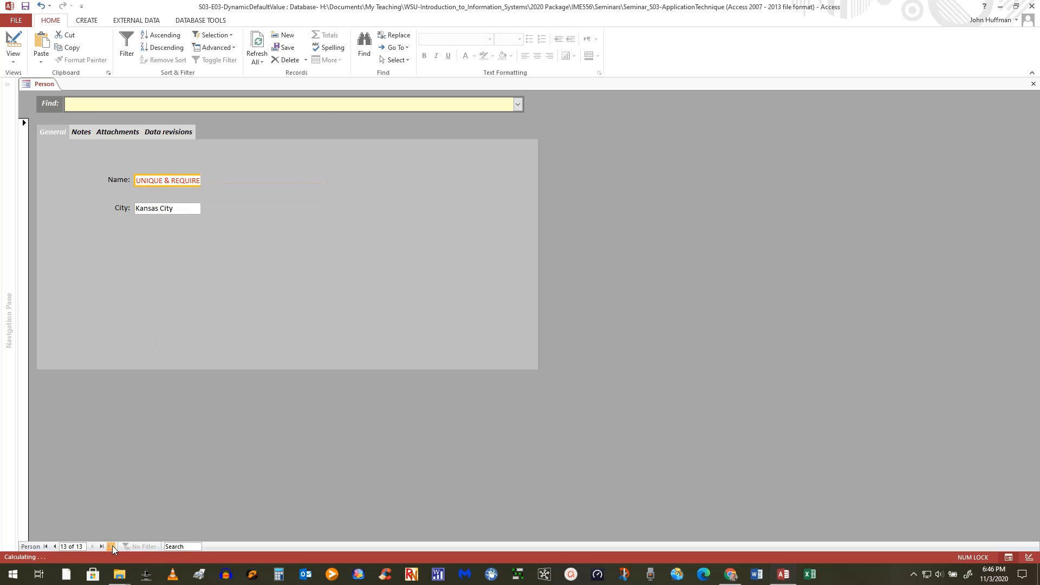
click(165, 180)
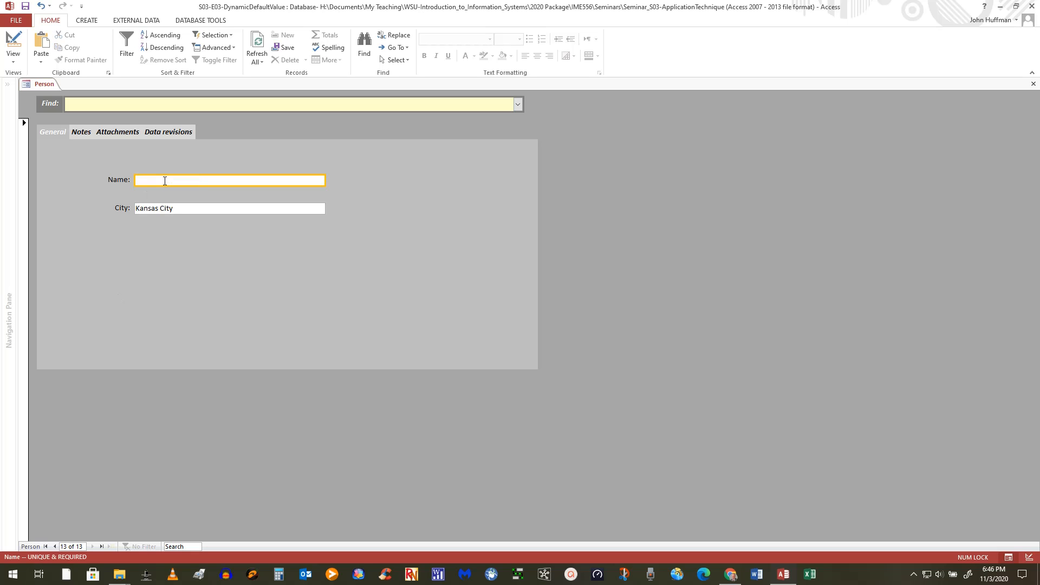
text(Loving, Paul)
key(Tab)
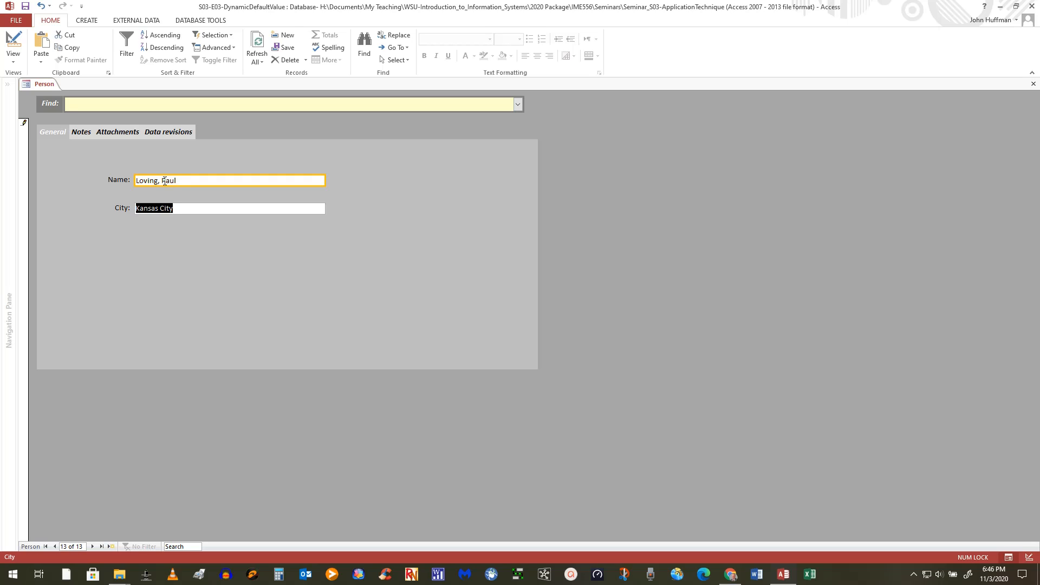
text(Wichita)
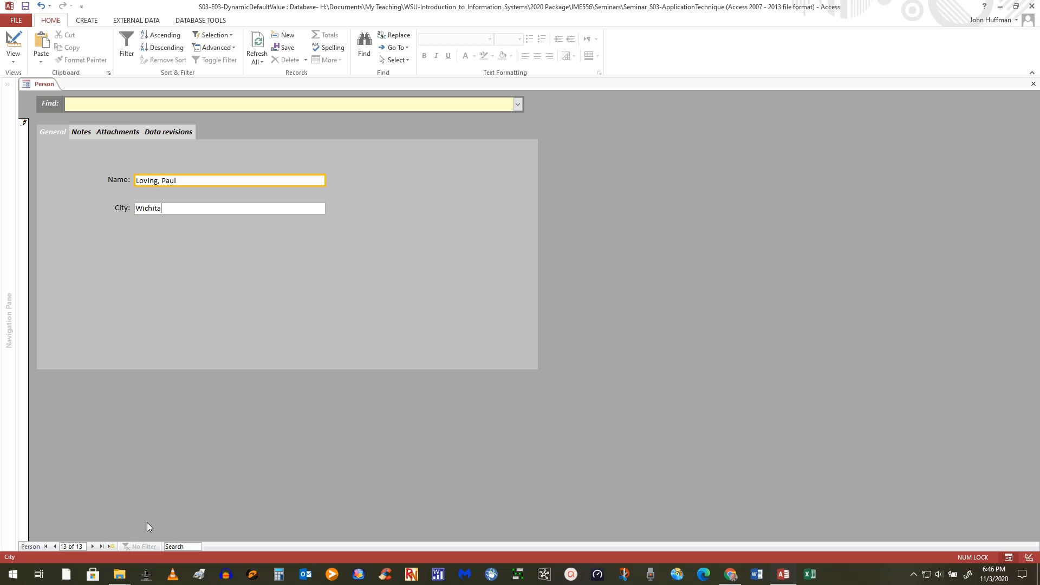
click(92, 546)
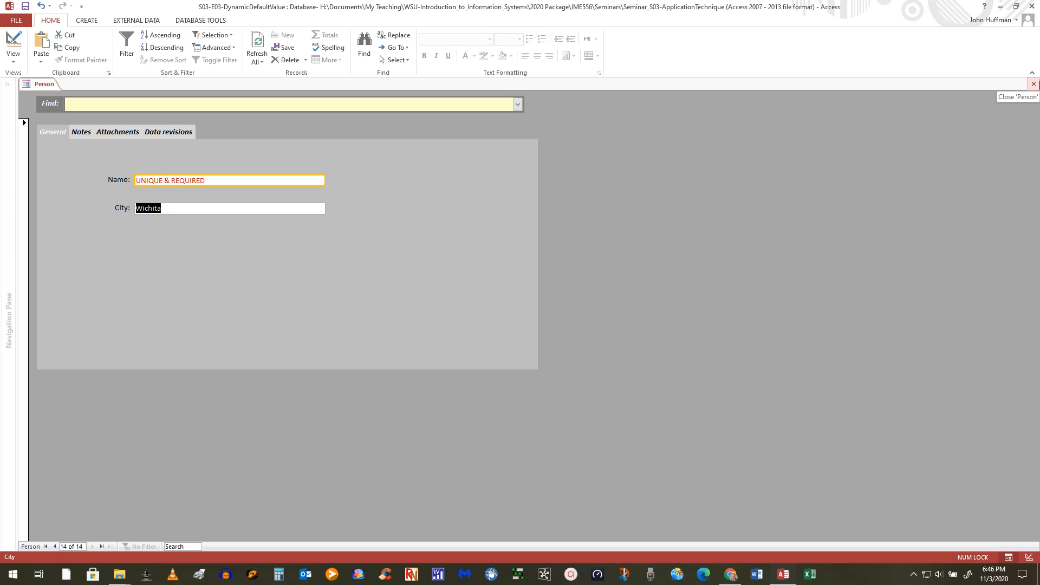
- Close and reopen frmPerson, check the City default on a blank new record, and close the form
click(1034, 84)
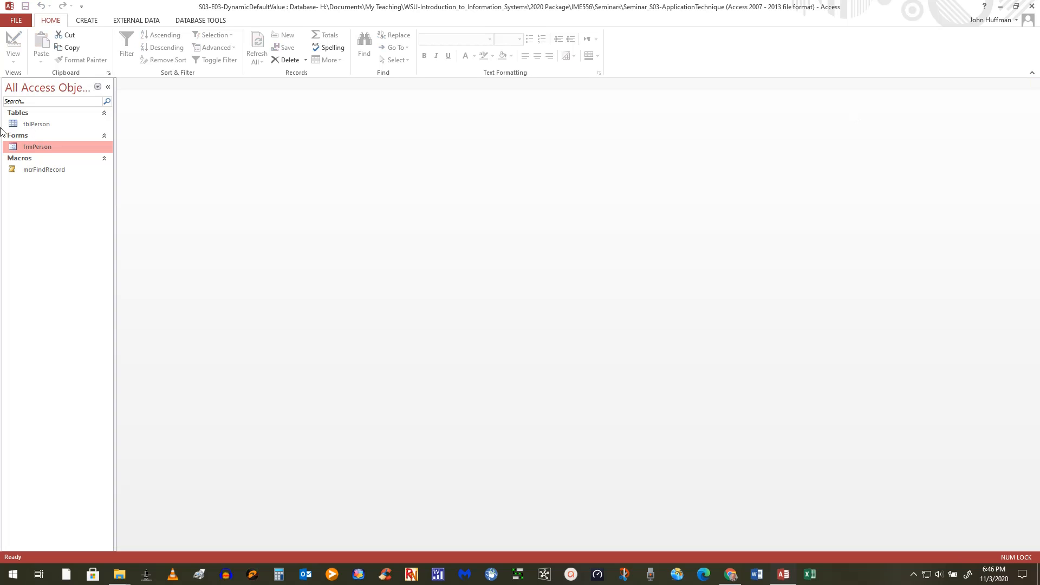
double_click(50, 144)
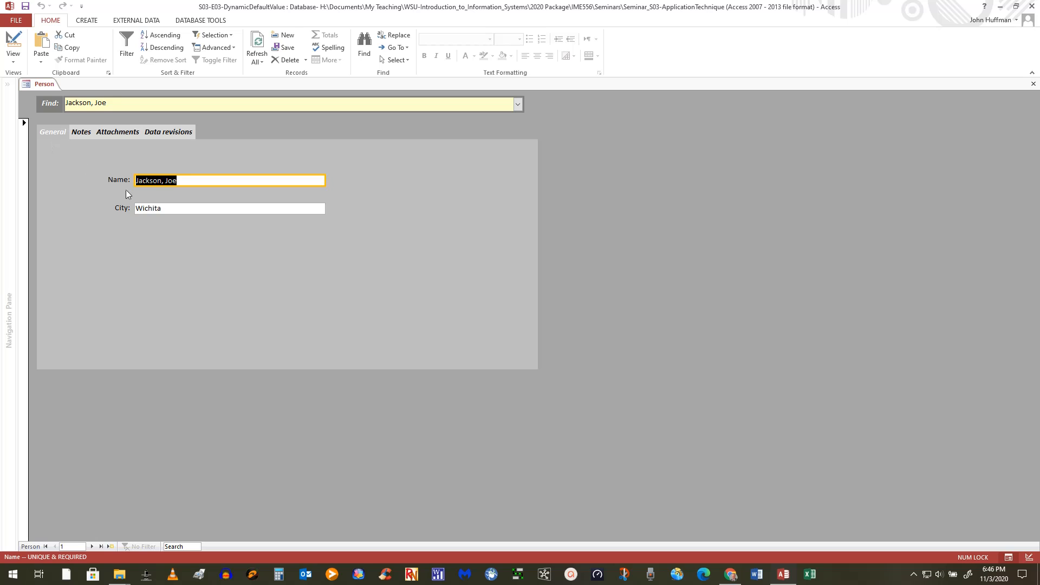
click(1032, 87)
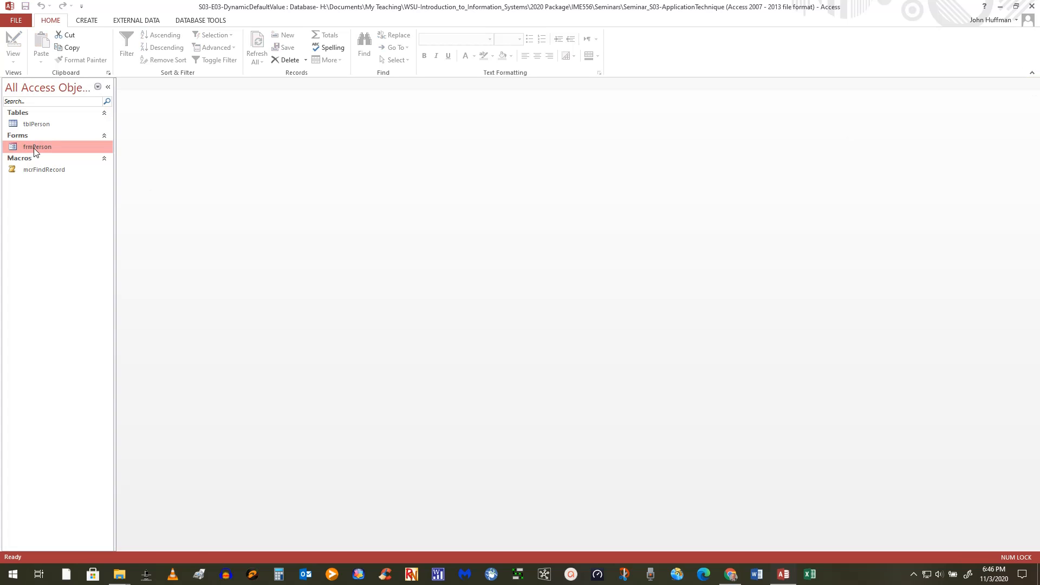
double_click(35, 148)
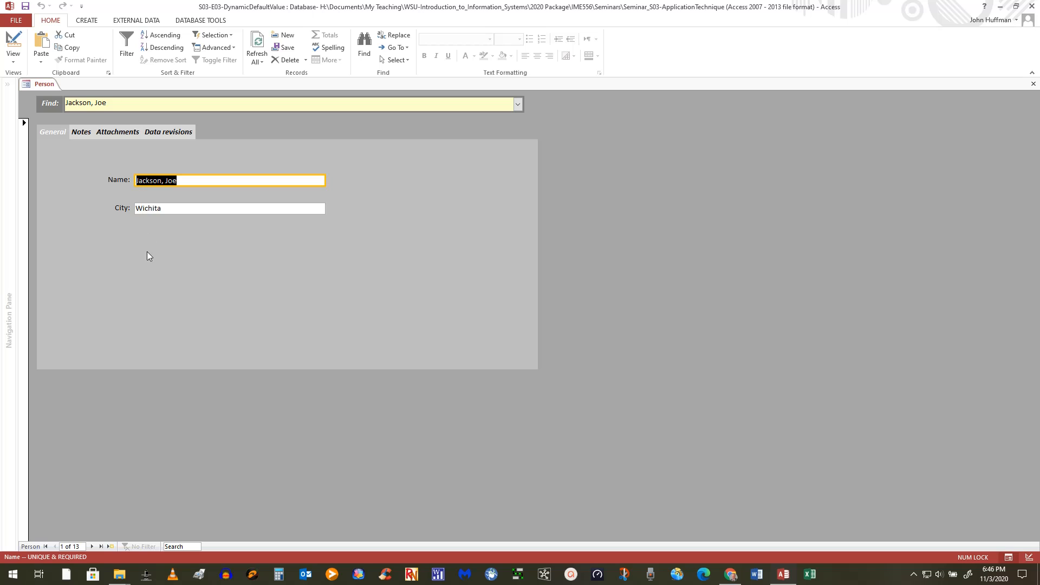
click(110, 546)
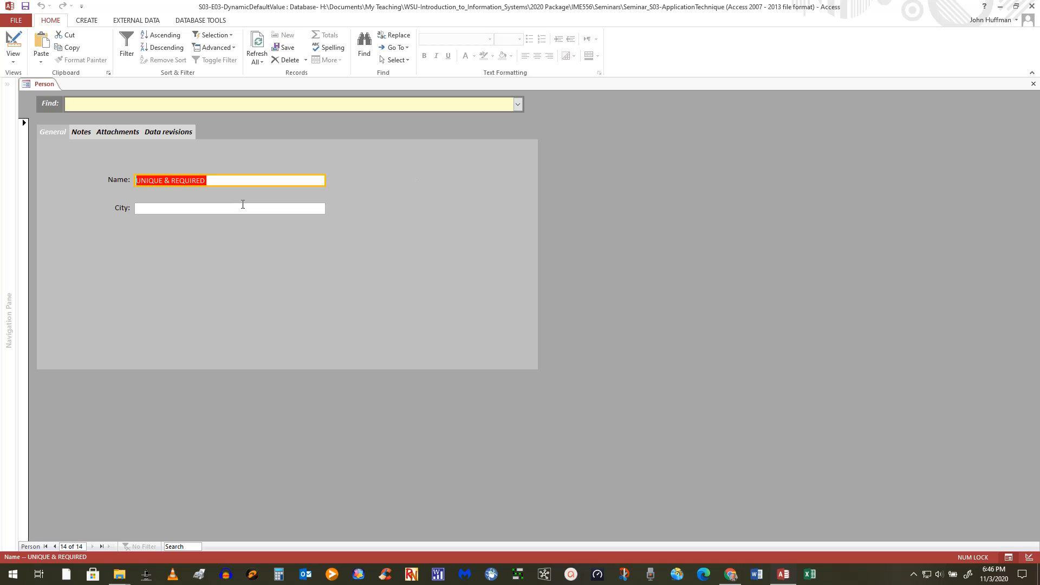
click(1032, 84)
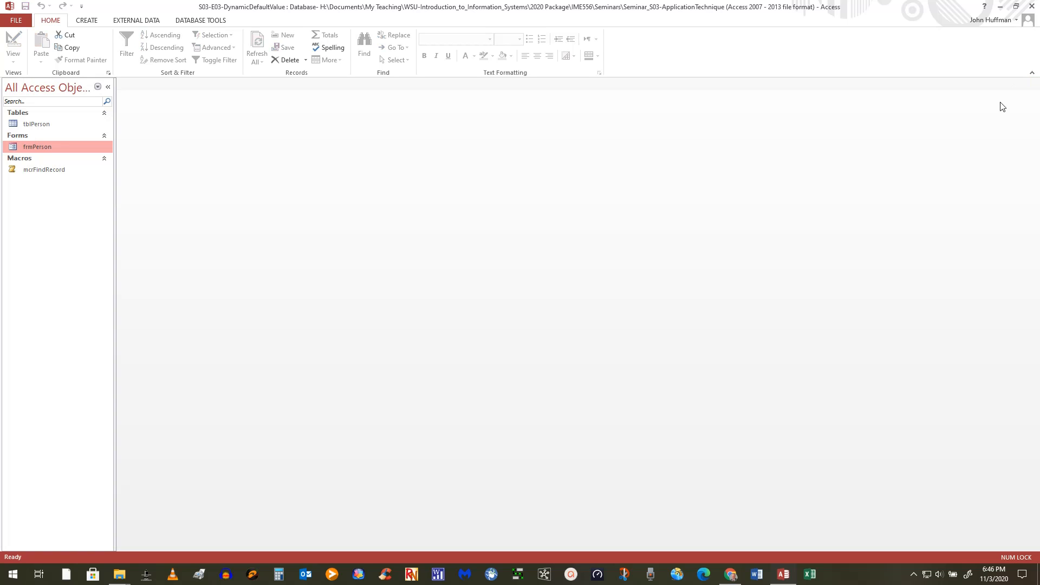
- Open frmPerson in Design View and select the txtPerson-City text box to show its properties
right_click(62, 147)
click(95, 184)
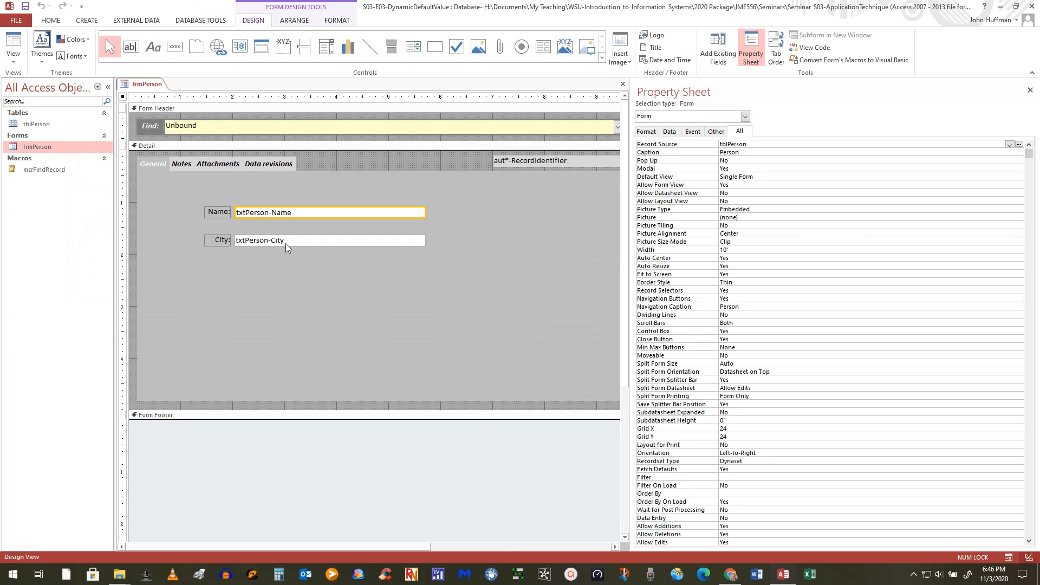
click(285, 243)
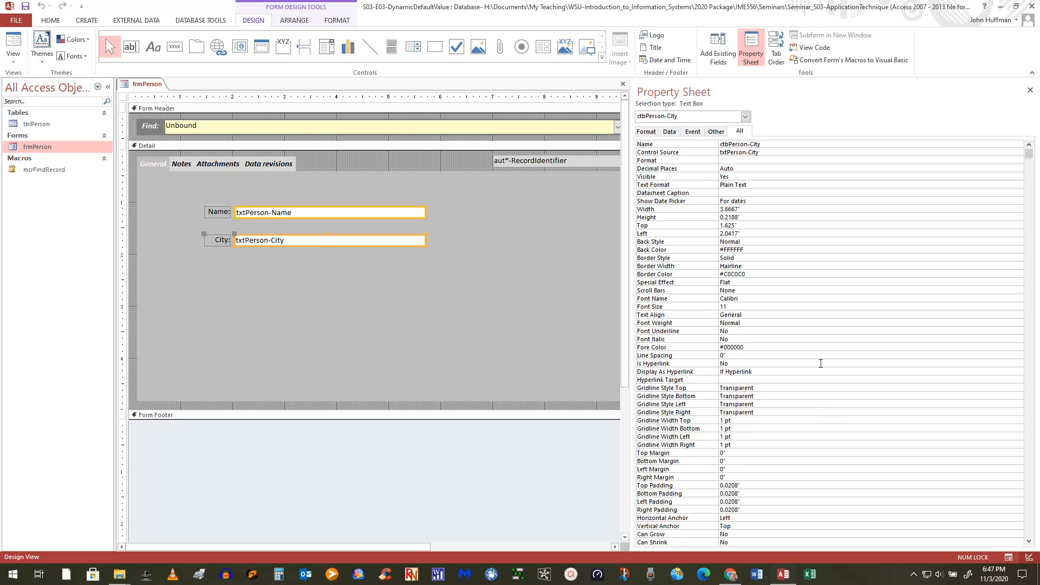
- Open the embedded After Update macro of the ctbPerson-City text box and turn on the display of all macro actions
drag(1029, 154, 1029, 319)
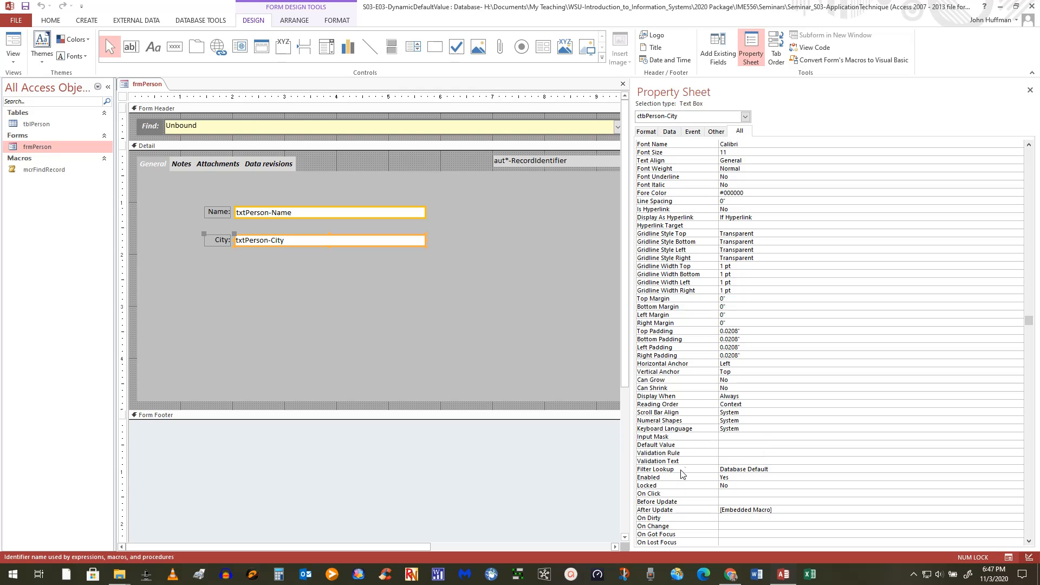
click(683, 445)
click(779, 512)
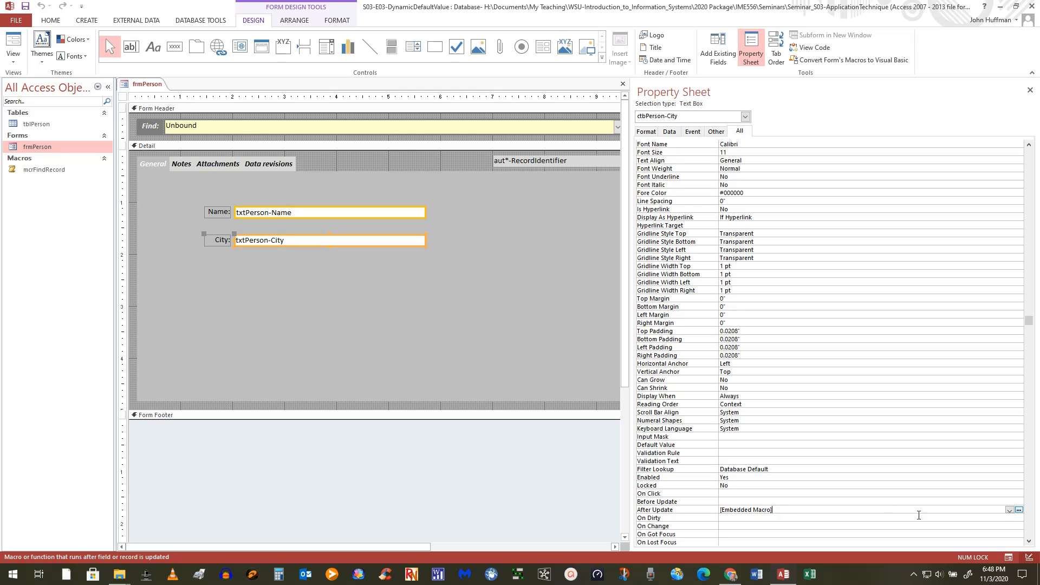
click(1019, 511)
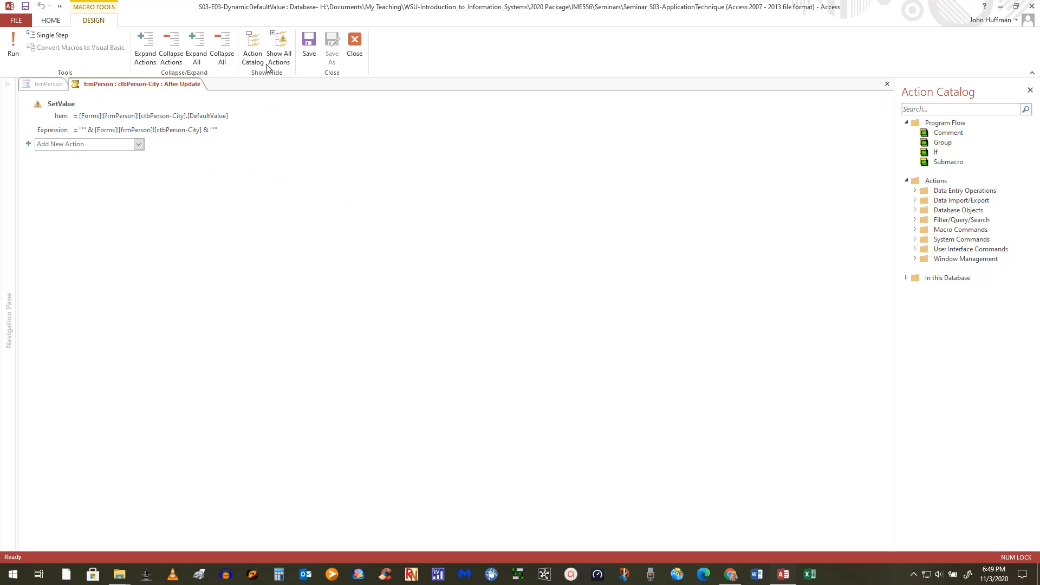
click(280, 57)
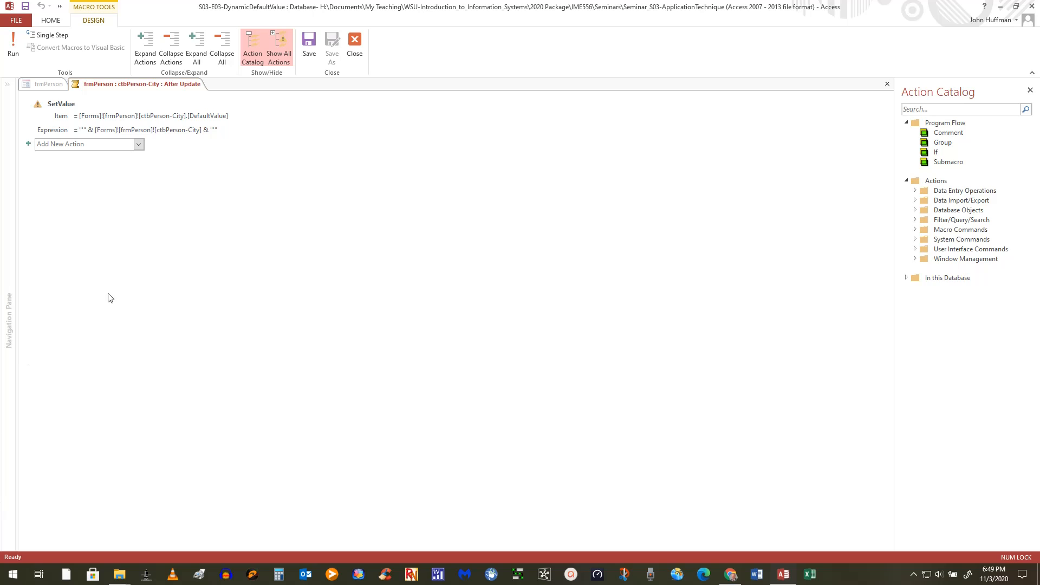
- Examine the Item and Expression arguments of the SetValue action in the After Update macro
mouse_move(66, 128)
click(62, 121)
mouse_move(84, 116)
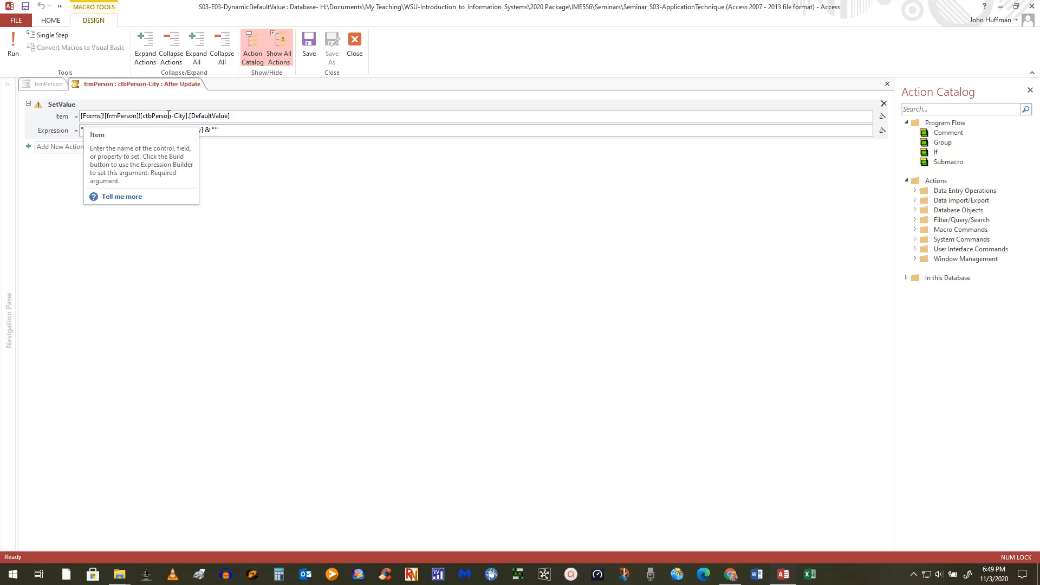
click(116, 116)
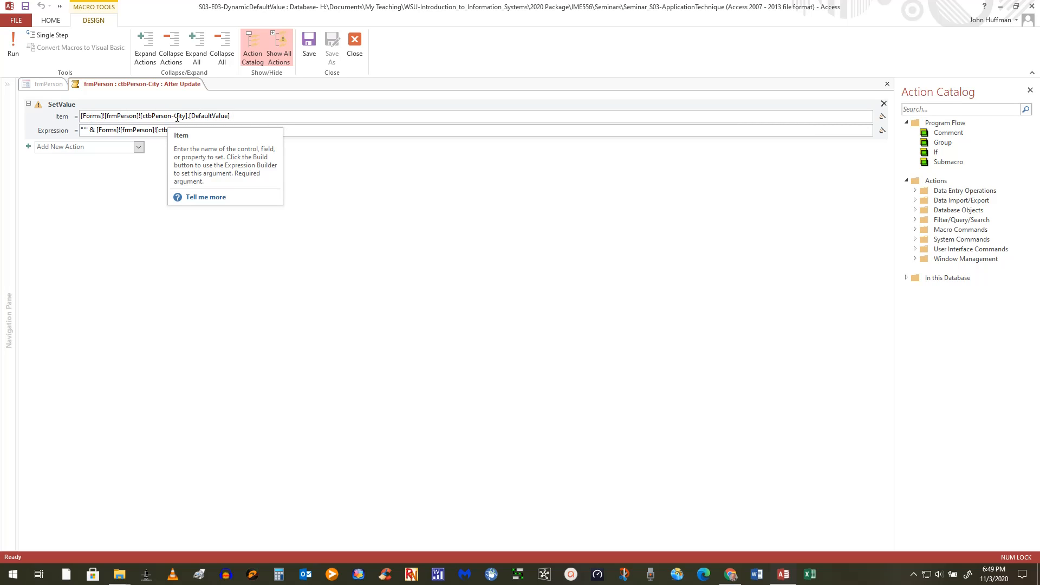
click(160, 277)
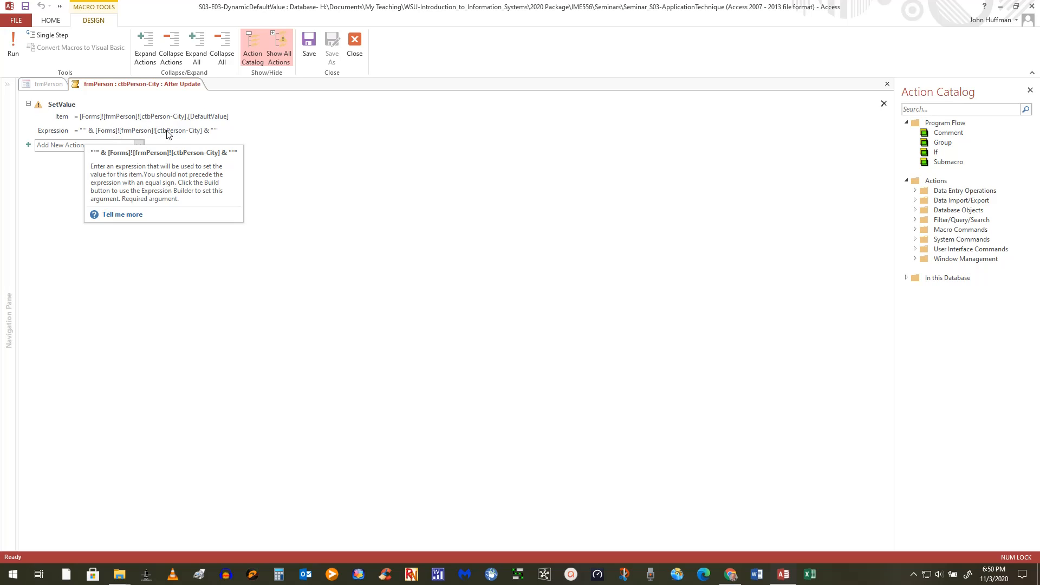
click(108, 130)
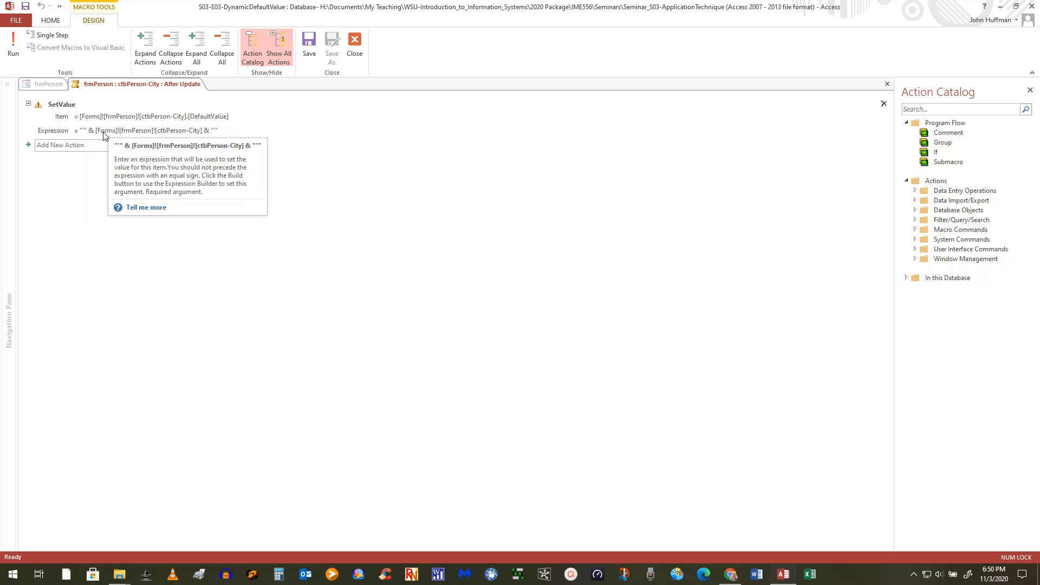
click(174, 135)
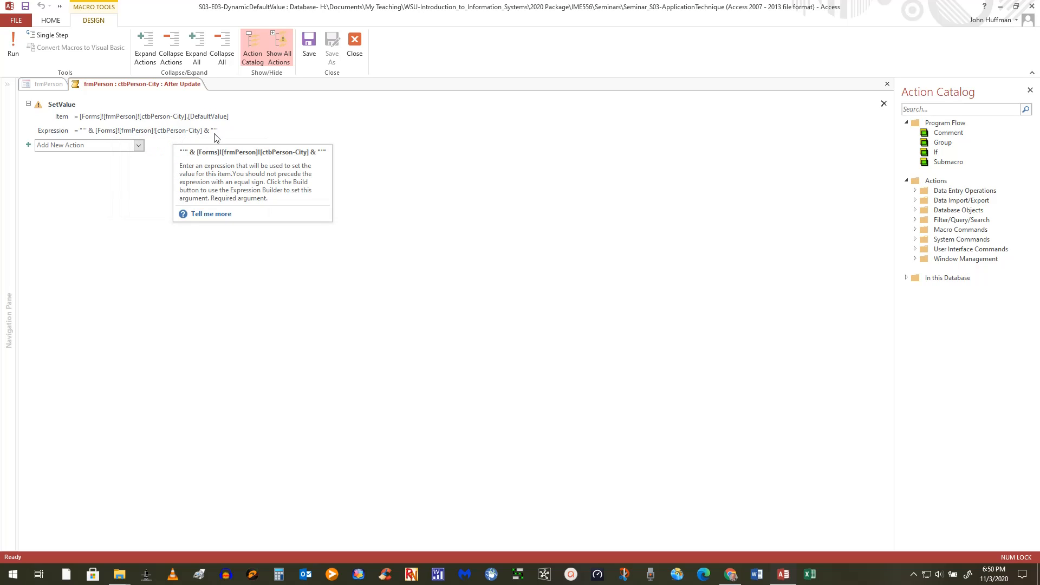
click(210, 133)
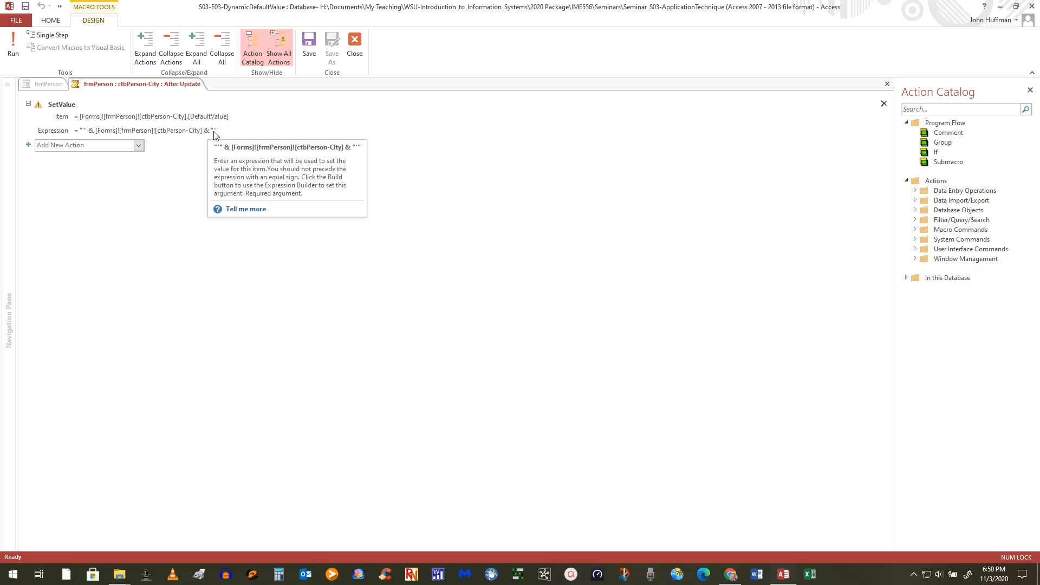
click(170, 158)
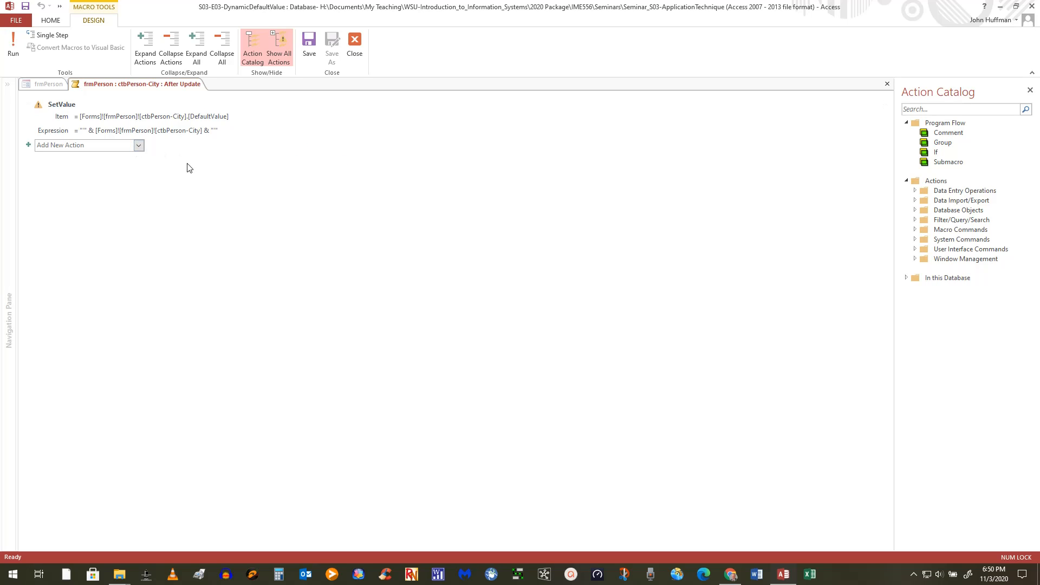
click(77, 133)
- Add a SetProperty action below SetValue with ctbPerson-City as its control name
click(138, 145)
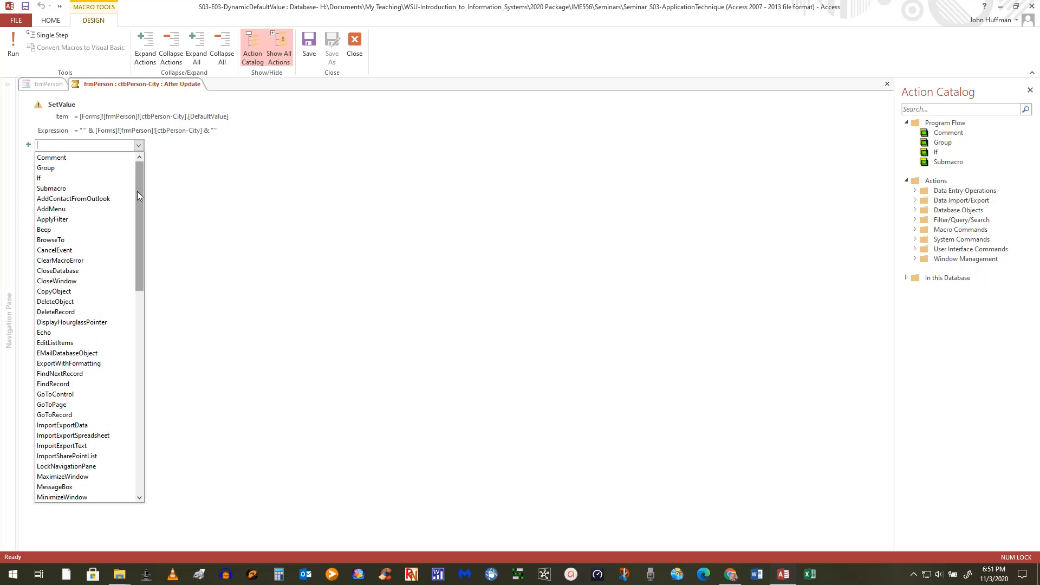
drag(138, 191, 162, 424)
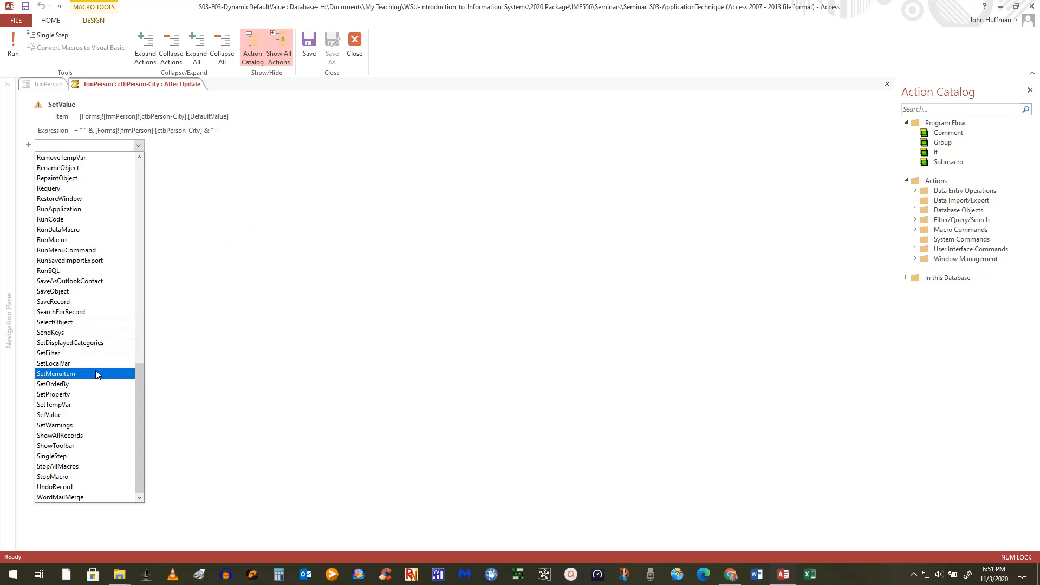
click(69, 397)
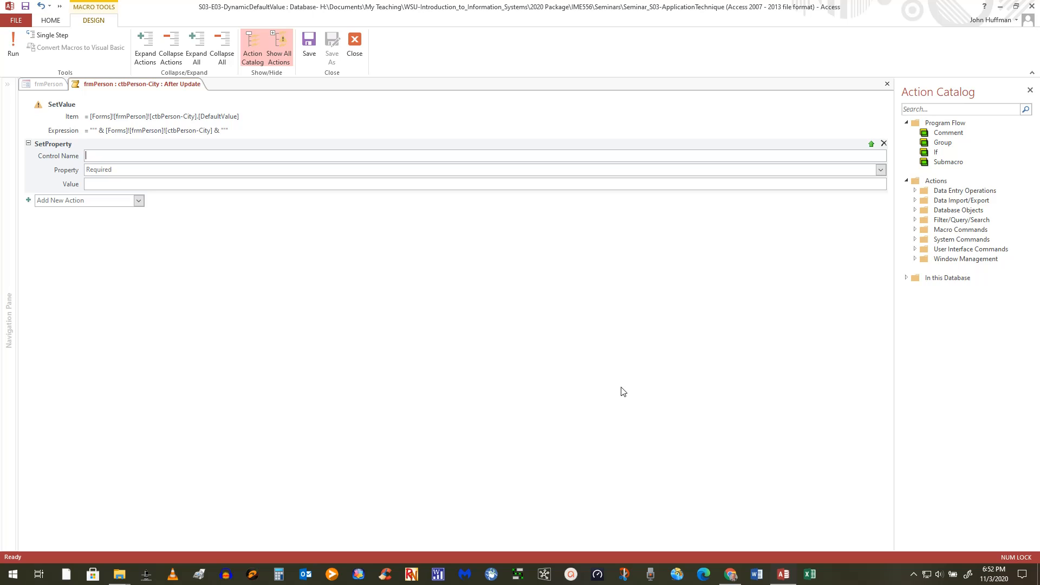
text(tb)
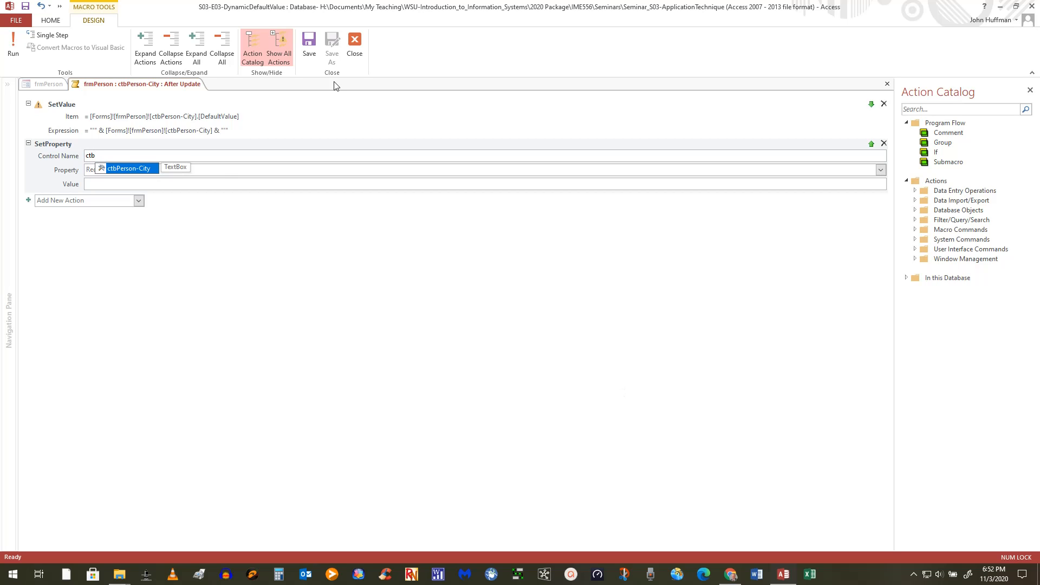
click(131, 172)
click(111, 157)
click(124, 170)
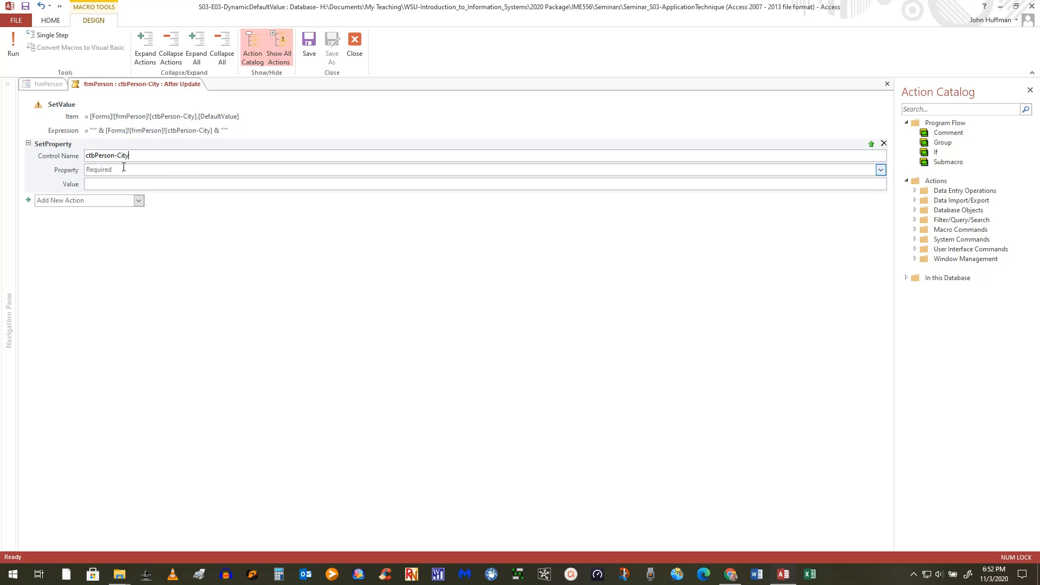
- Check which properties the SetProperty action offers, and delete that action from the macro
click(124, 169)
click(881, 170)
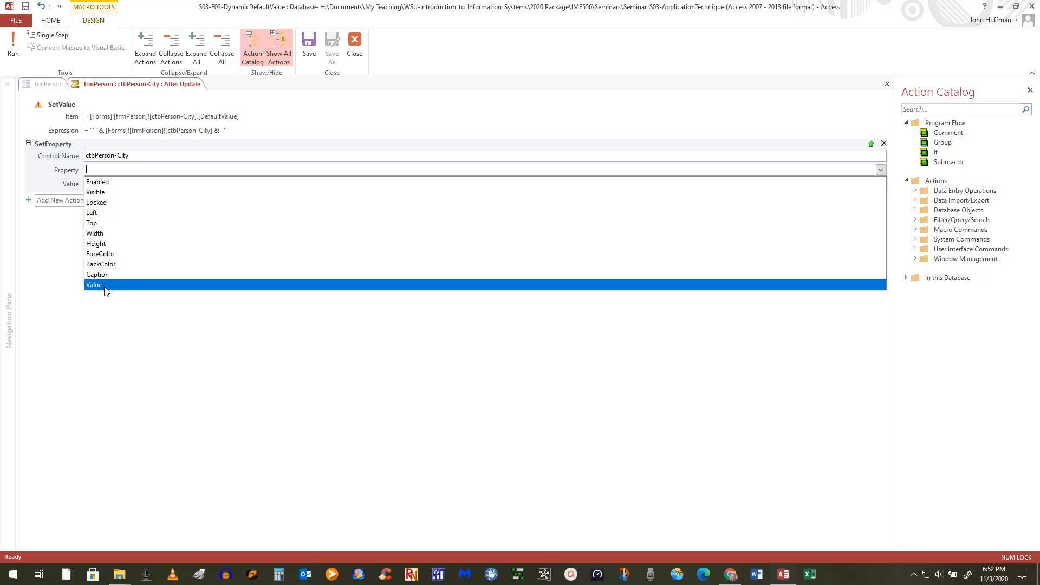
click(884, 143)
click(606, 306)
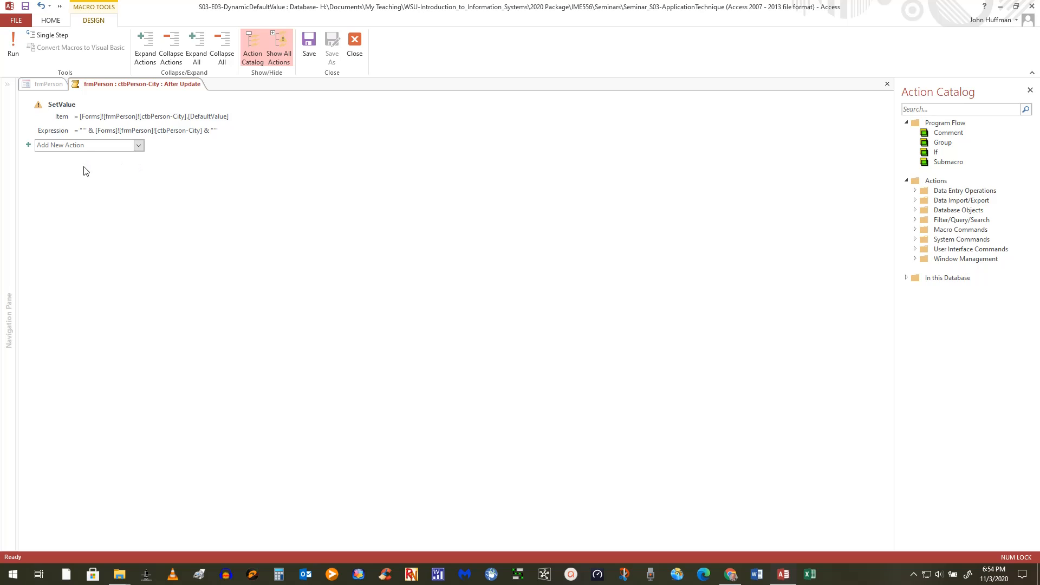
- Close the After Update macro, saving its changes and updating the property, and close frmPerson
click(352, 40)
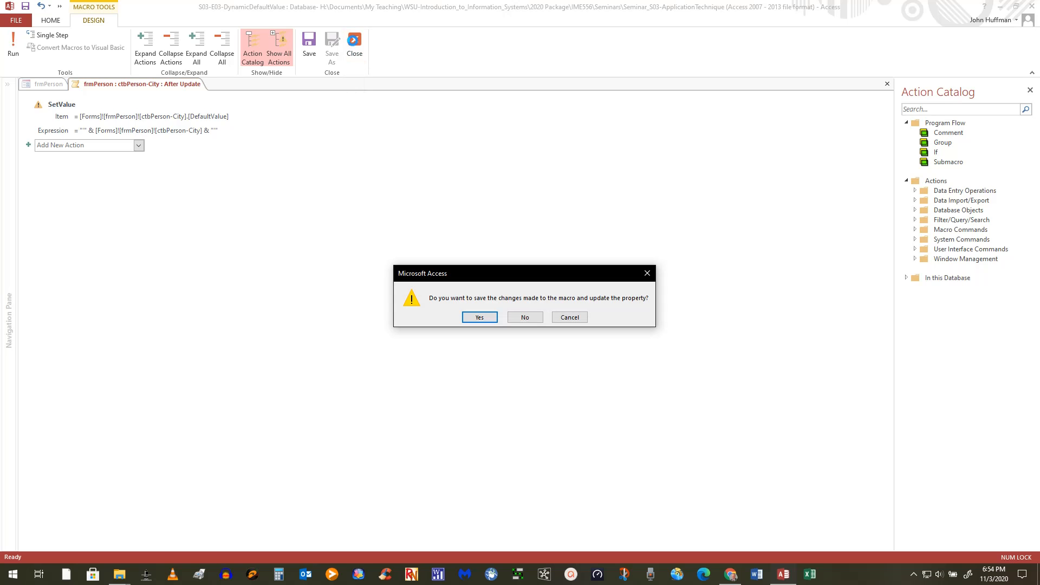
click(474, 318)
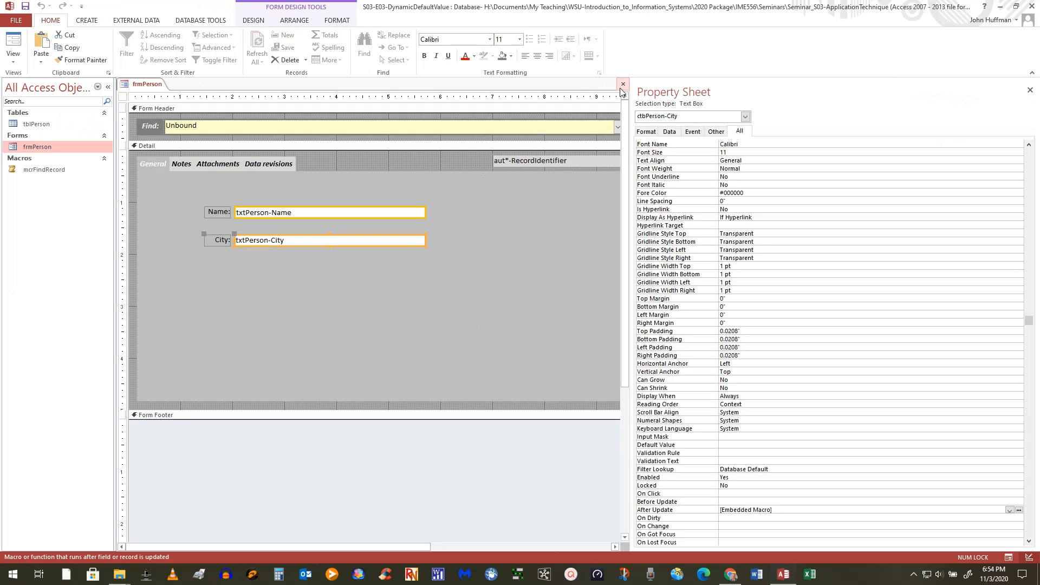
click(623, 84)
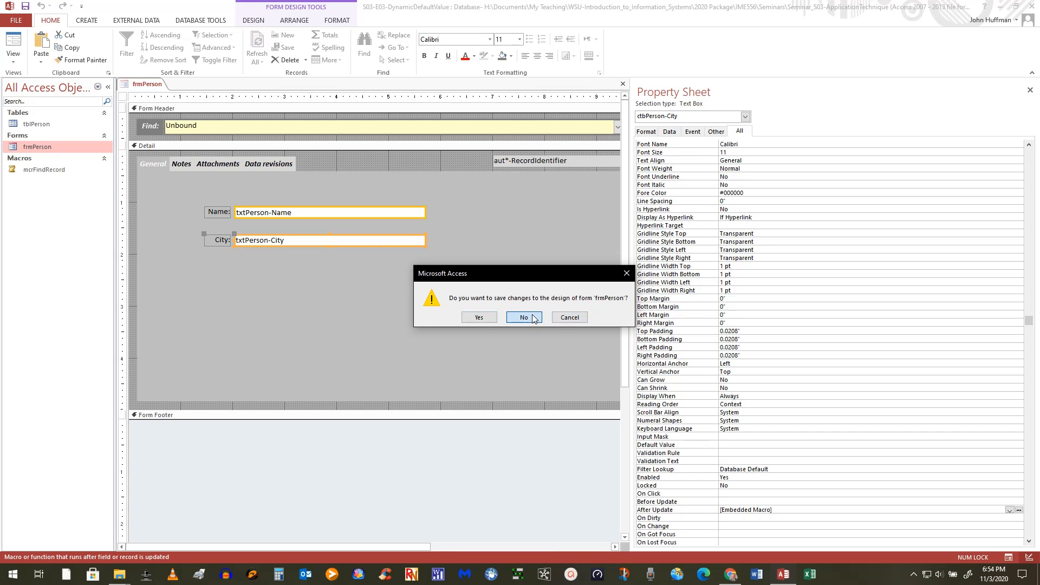